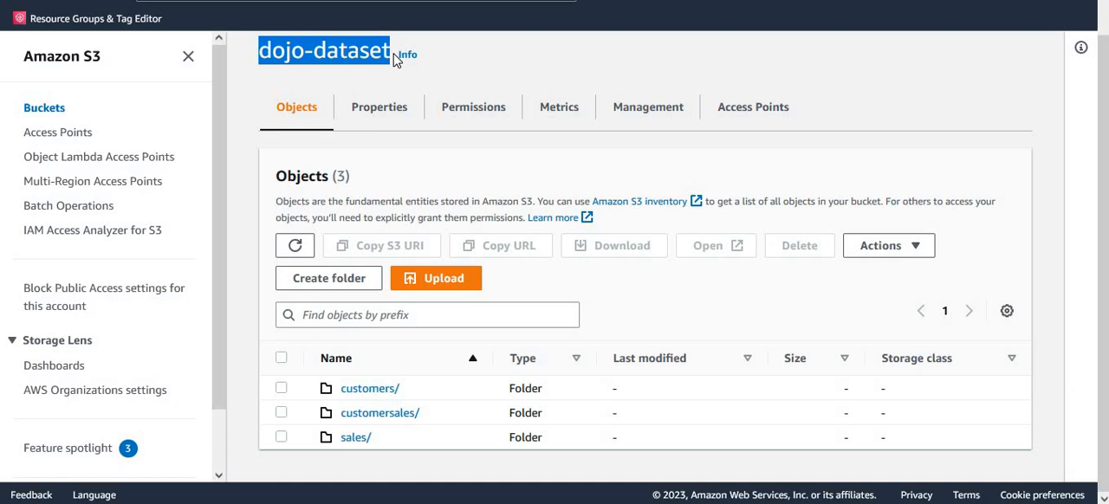
# Inspect the contents of the customers and customersales folders in the dojo-dataset bucket.
pyautogui.click(344, 74)
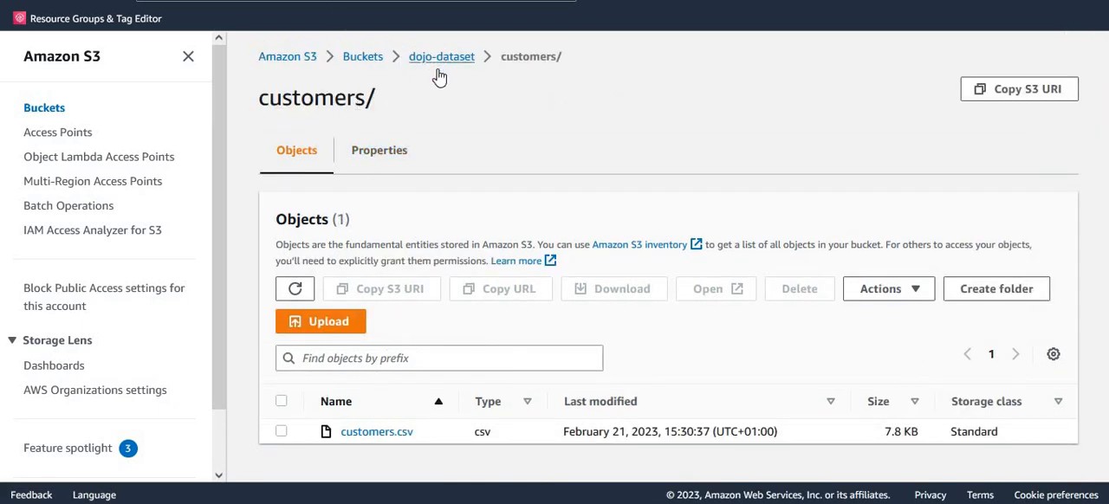
pyautogui.doubleClick(317, 102)
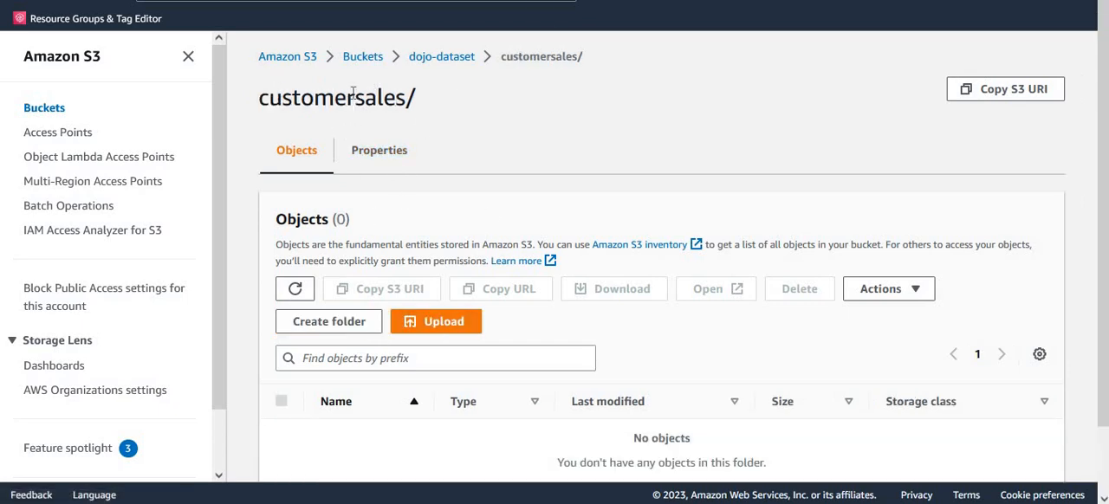
pyautogui.doubleClick(353, 97)
pyautogui.click(295, 290)
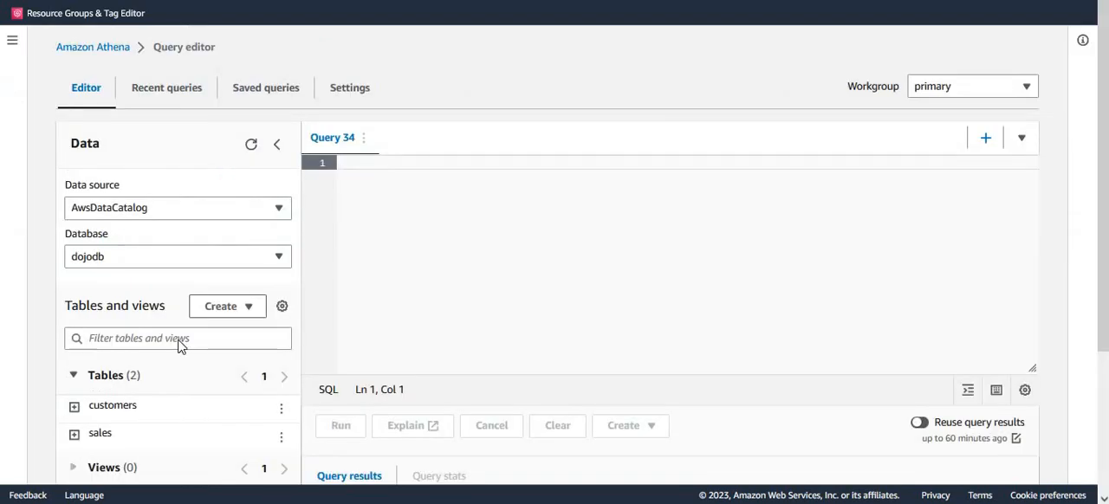
# Expand the customers and sales tables of the dojodb database in the query editor and examine their columns.
pyautogui.scroll(-1, 181, 345)
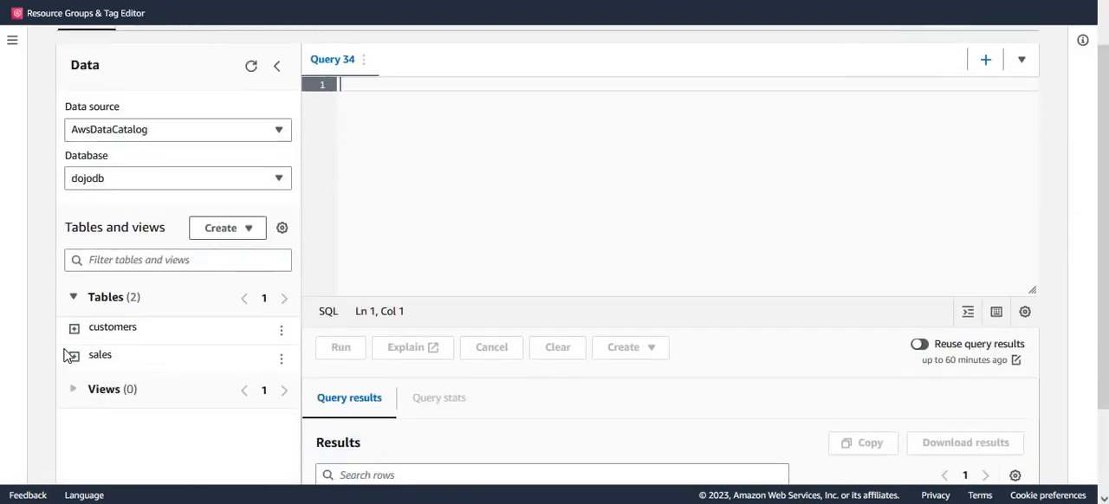
pyautogui.click(75, 333)
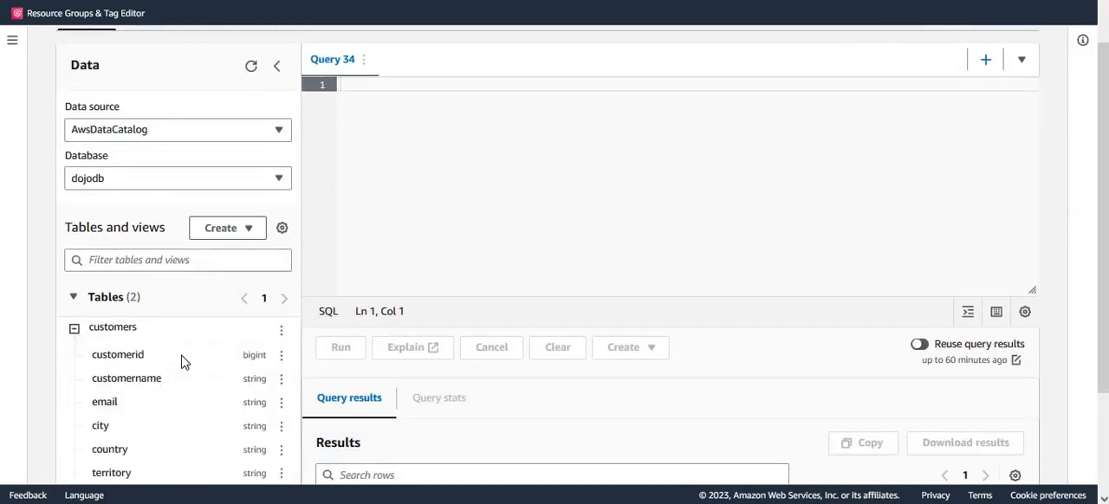
pyautogui.scroll(-2, 186, 368)
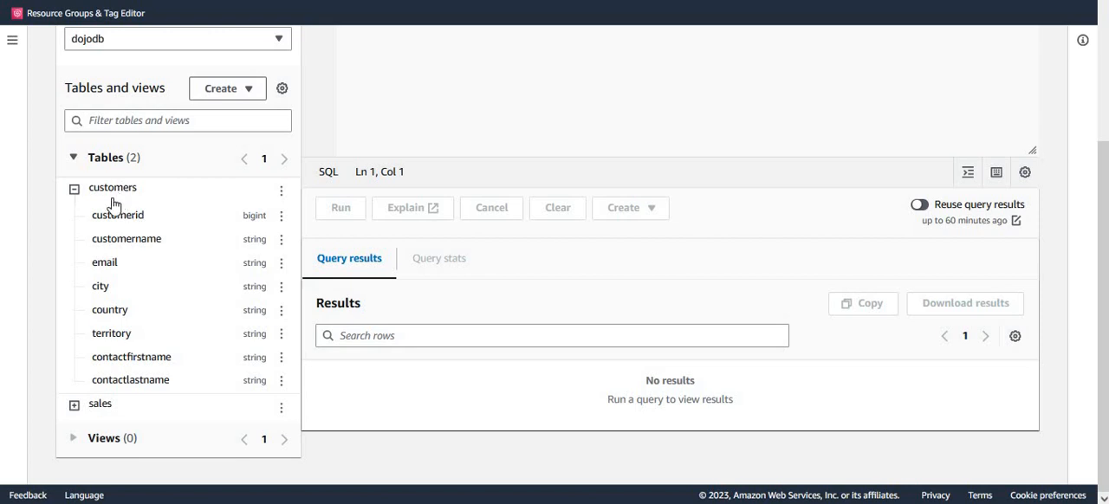
pyautogui.click(75, 407)
pyautogui.scroll(-3, 193, 410)
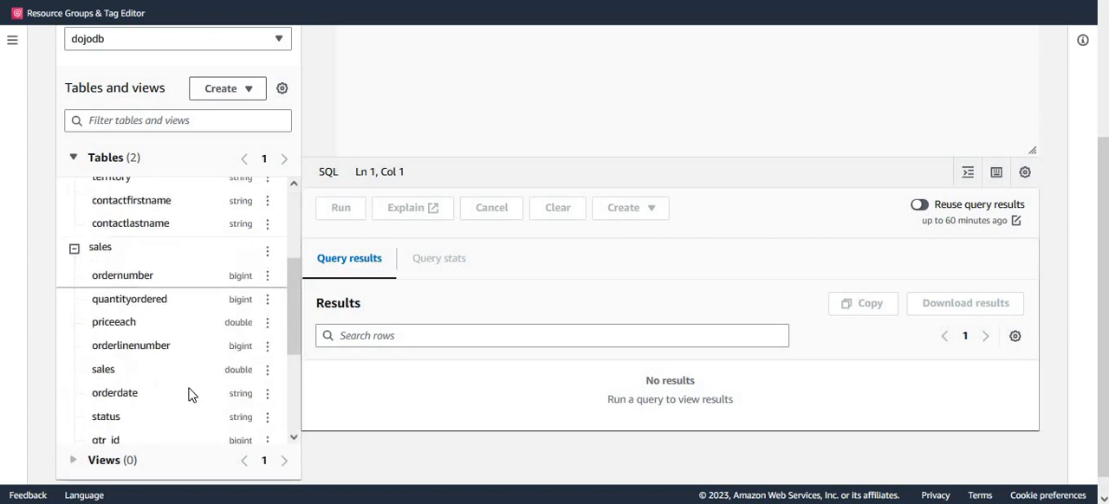
pyautogui.scroll(5, 121, 407)
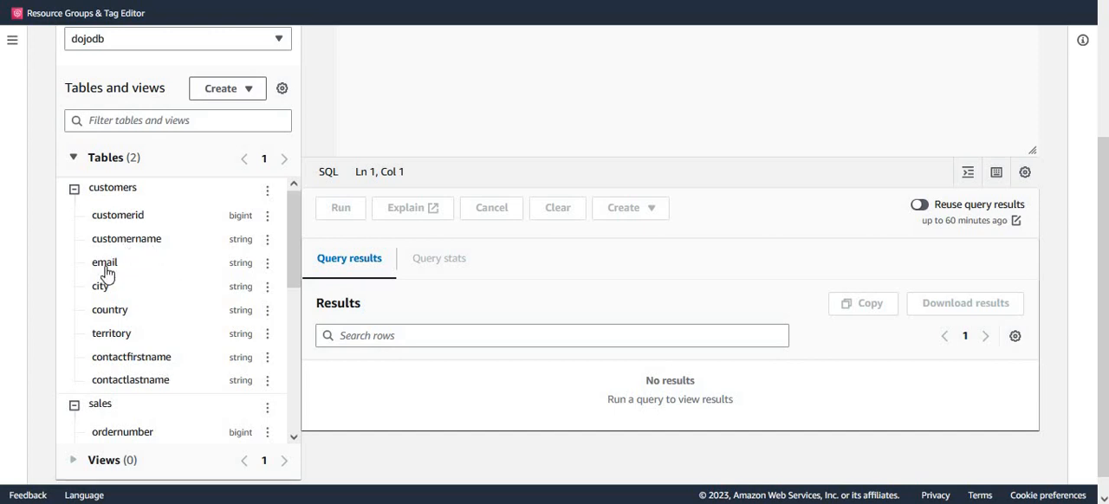
pyautogui.scroll(-2, 145, 305)
pyautogui.scroll(-3, 156, 338)
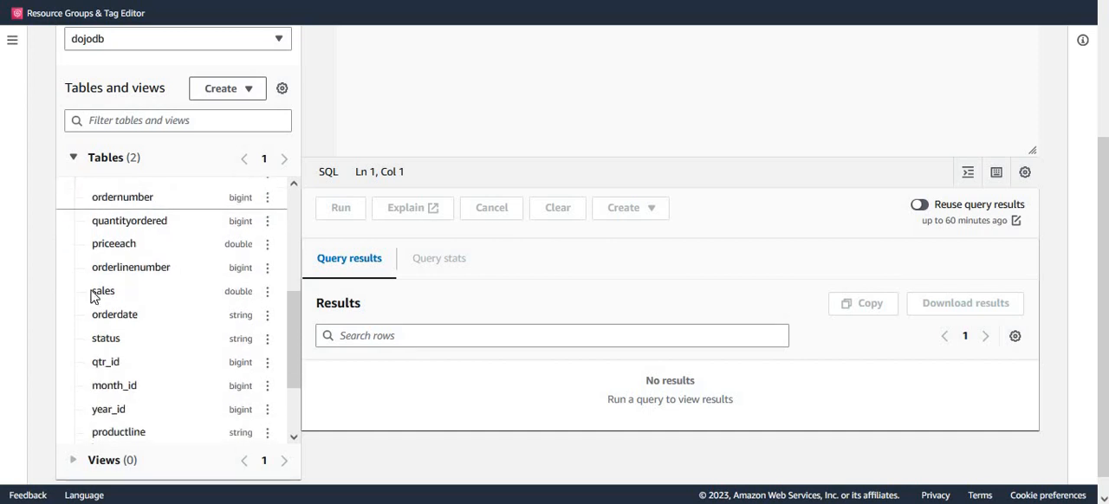
pyautogui.scroll(2, 112, 381)
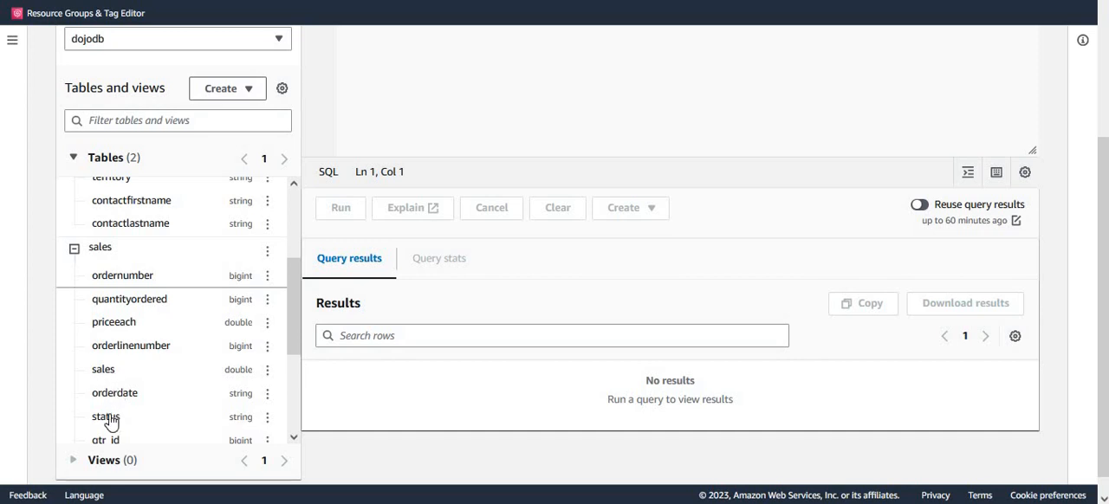
pyautogui.scroll(3, 111, 419)
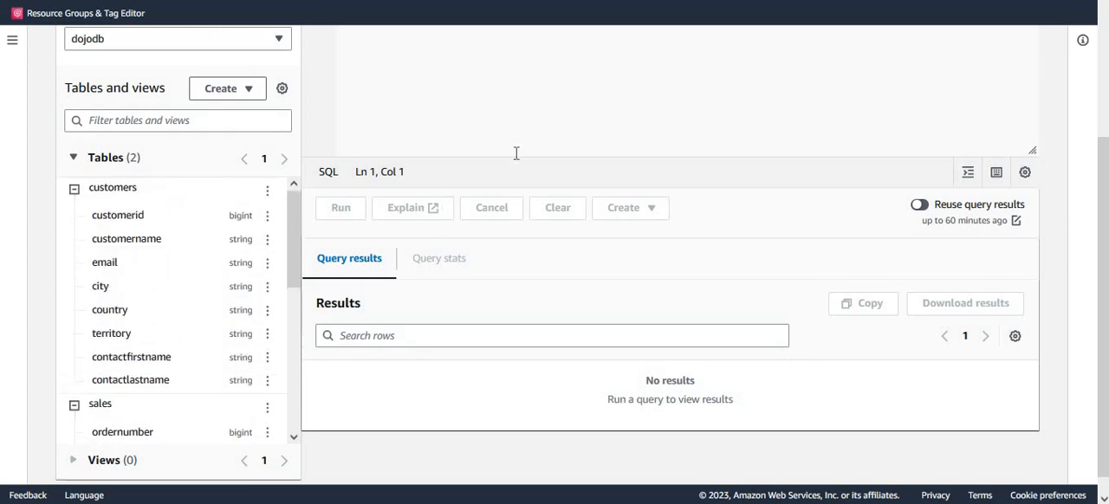
# Create a new AWS Glue Studio job using the Visual with a blank canvas option.
pyautogui.scroll(3, 515, 154)
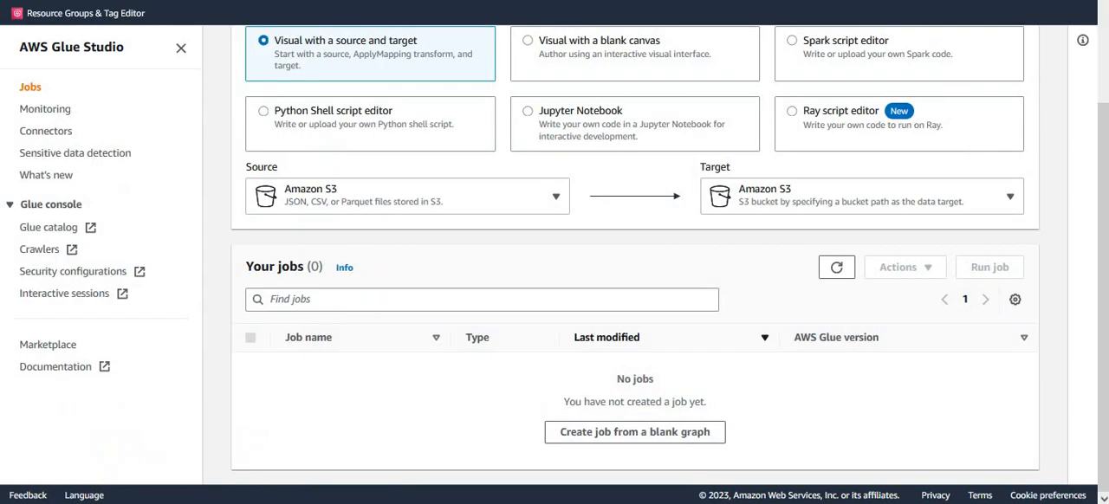
pyautogui.scroll(3, 708, 353)
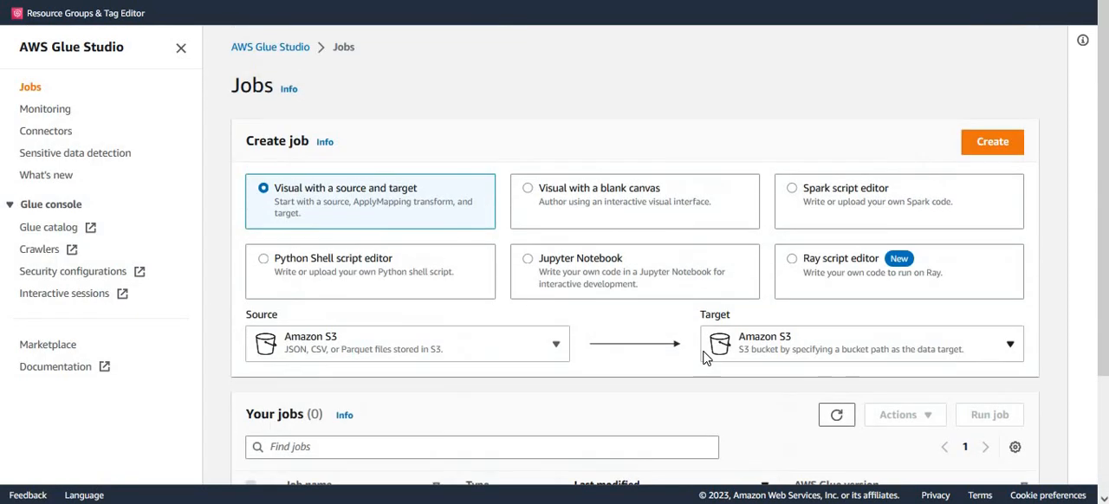
pyautogui.scroll(-3, 720, 306)
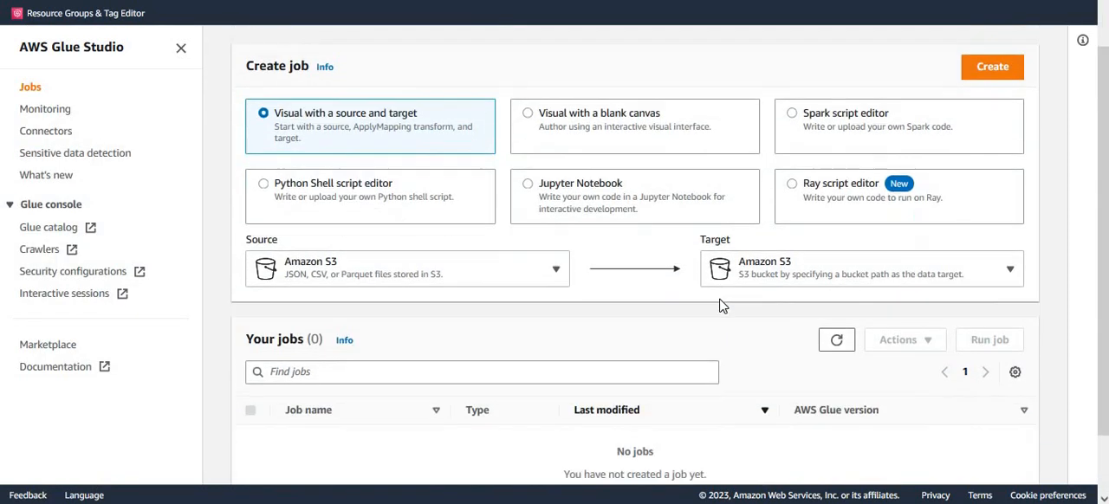
pyautogui.scroll(3, 720, 306)
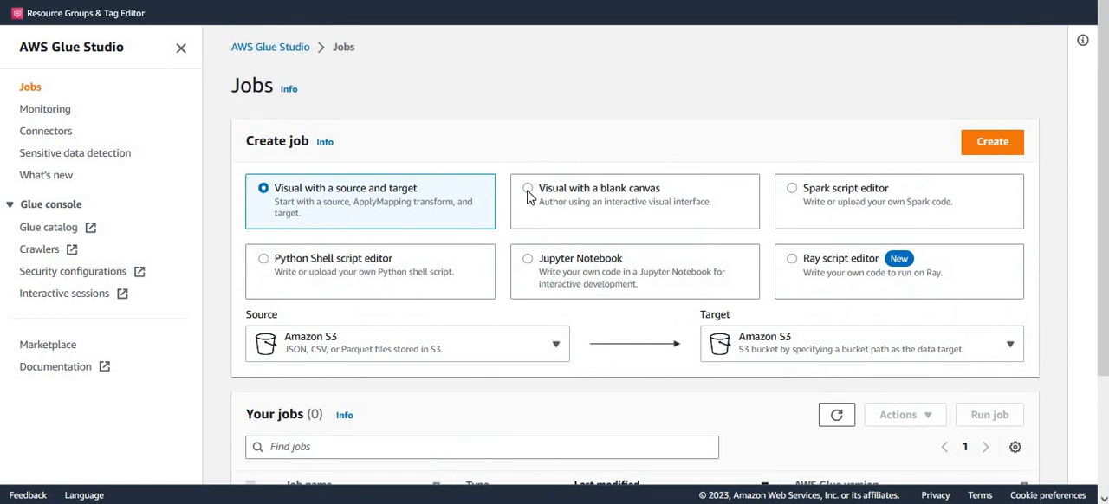
pyautogui.click(527, 192)
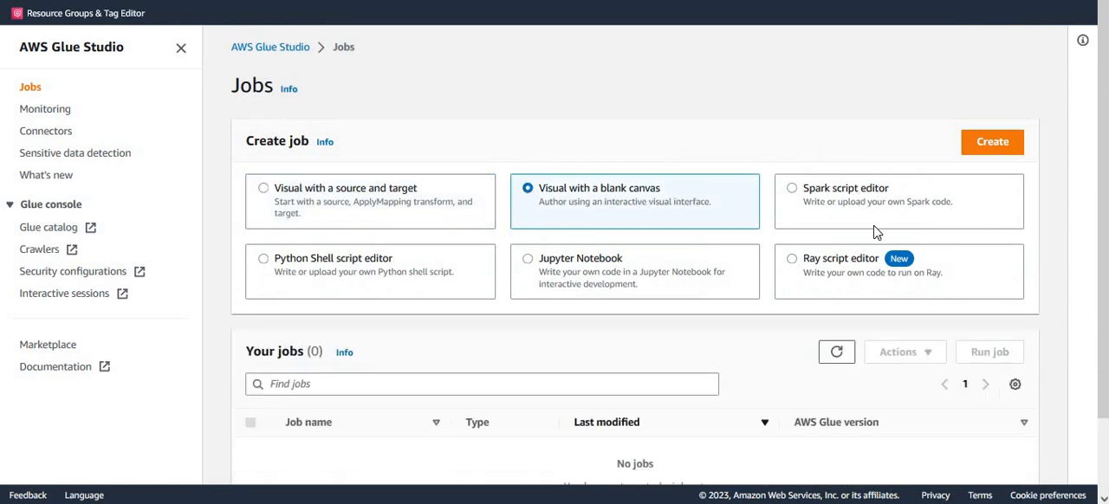
pyautogui.click(998, 145)
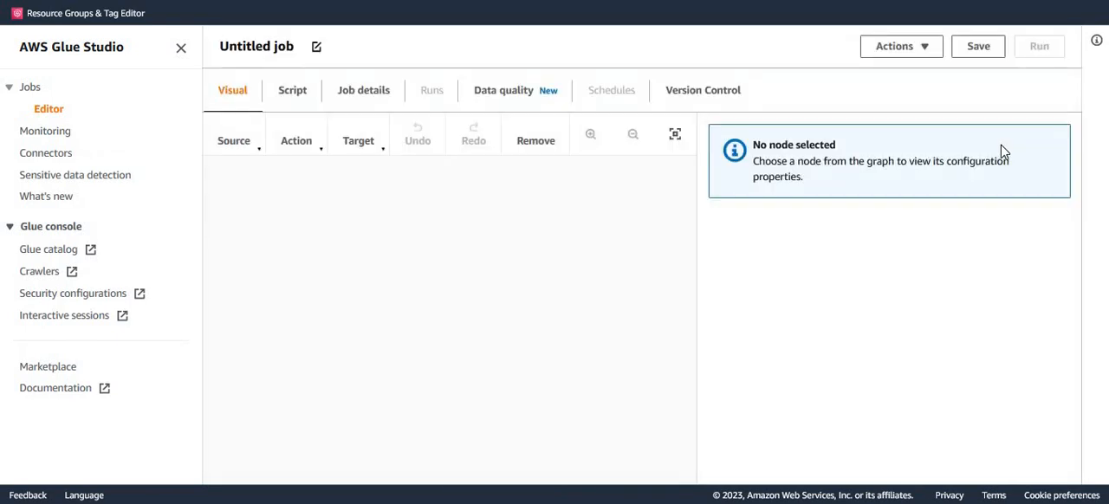
# Name the new job joindataetljob in its job details.
pyautogui.click(363, 115)
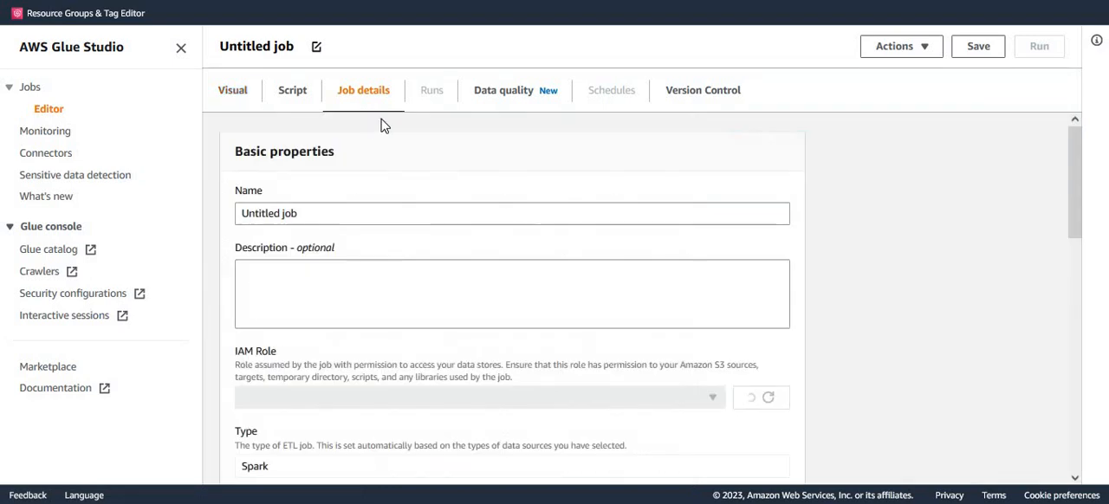
pyautogui.tripleClick(246, 215)
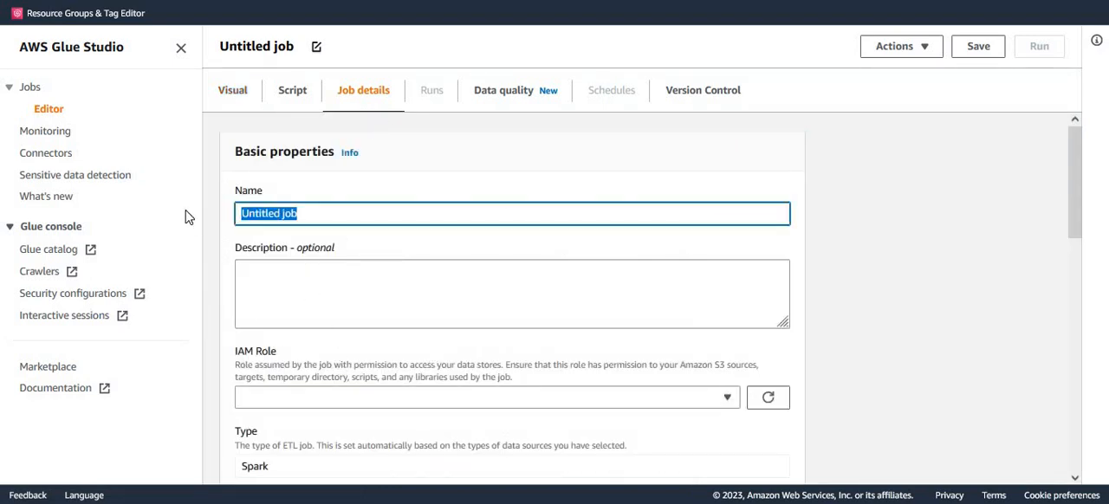
pyautogui.write('joi')
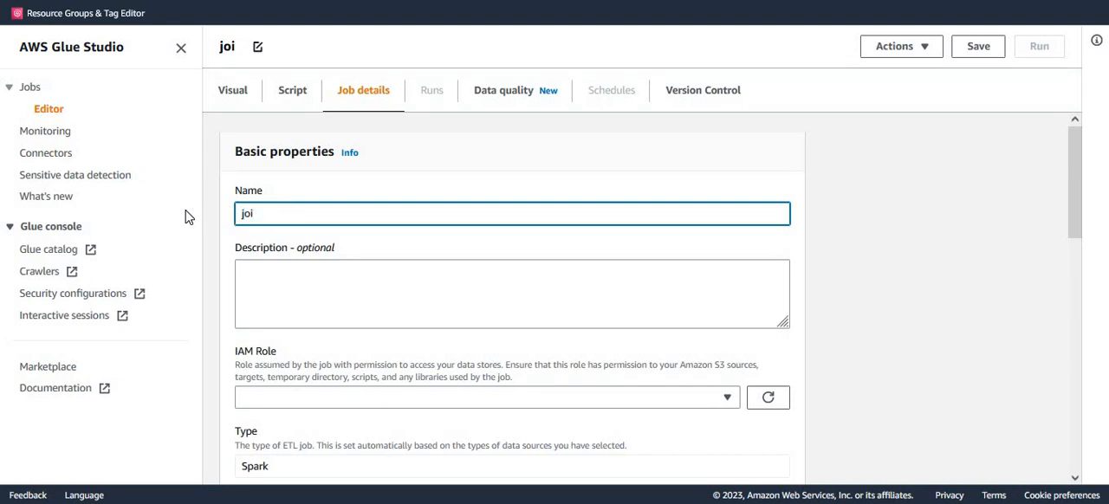
pyautogui.write('nds')
pyautogui.press('BackSpace')
pyautogui.write('ata')
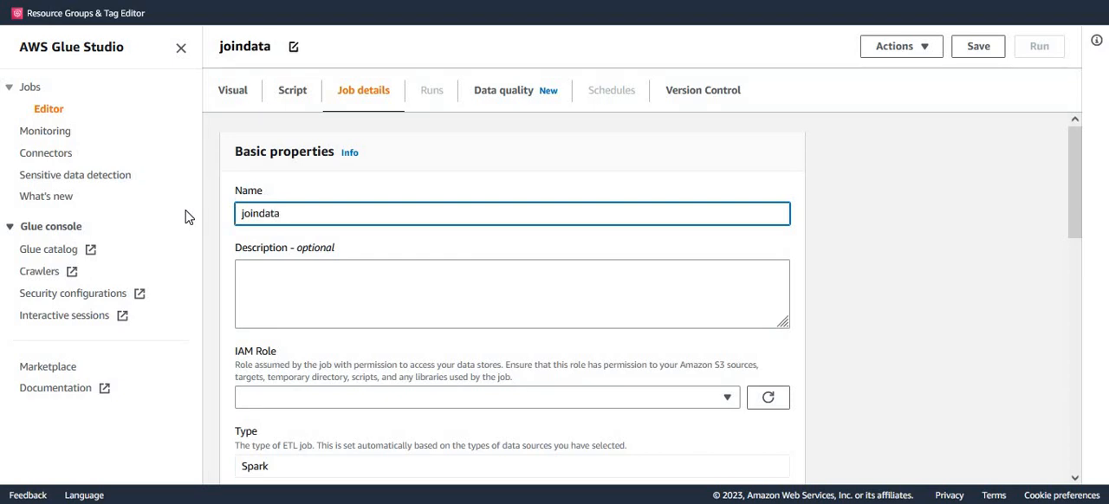
pyautogui.write('etljob')
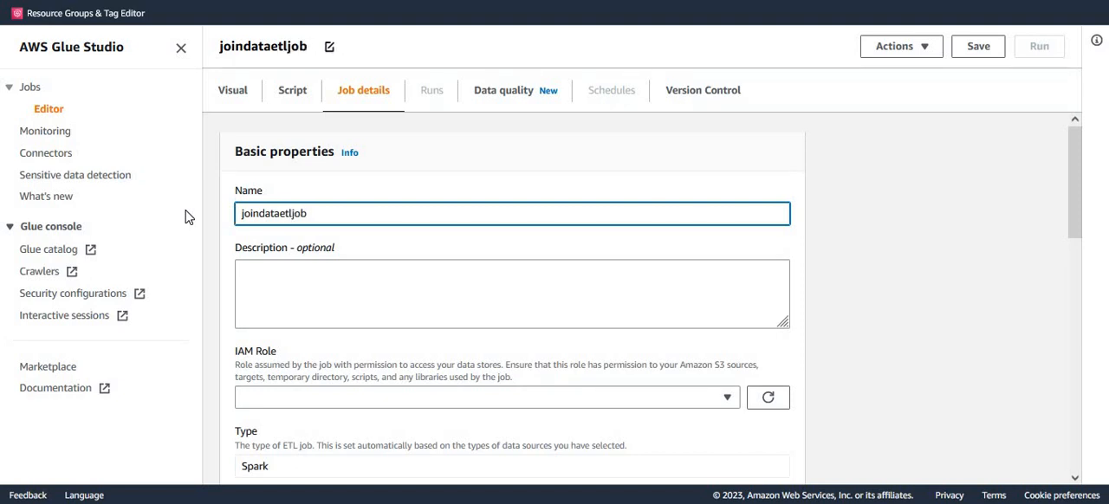
# Assign dojo-glue-role as the job's IAM role.
pyautogui.scroll(-2, 502, 347)
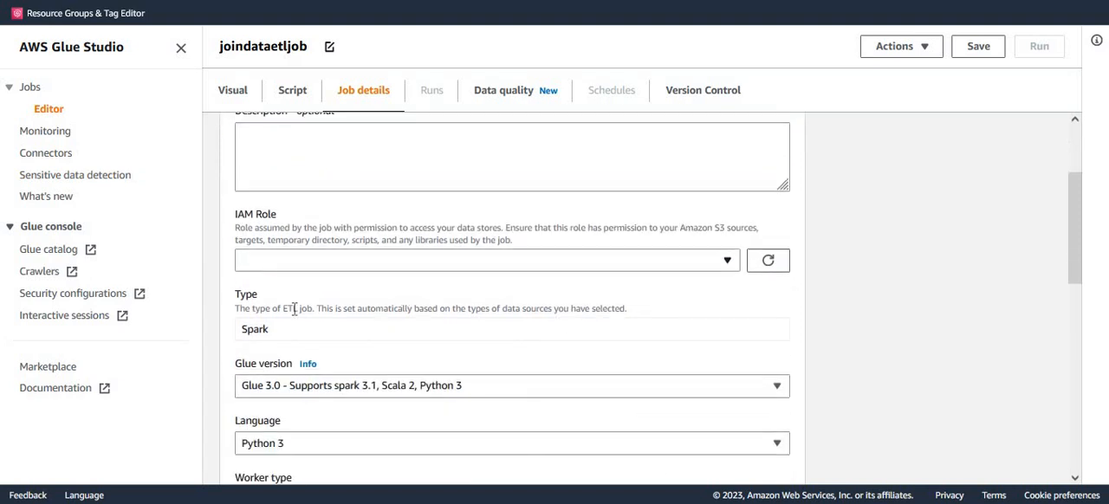
pyautogui.click(290, 245)
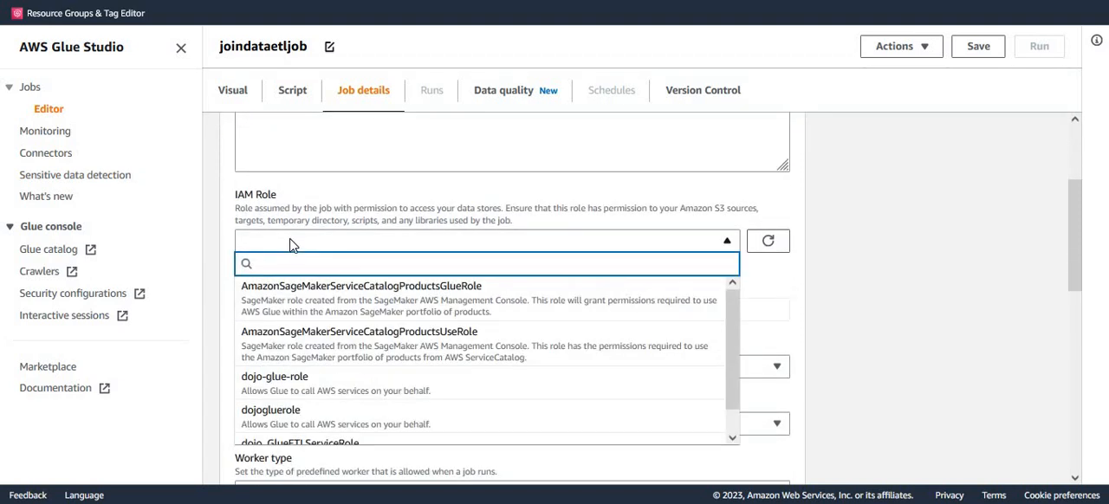
pyautogui.click(289, 390)
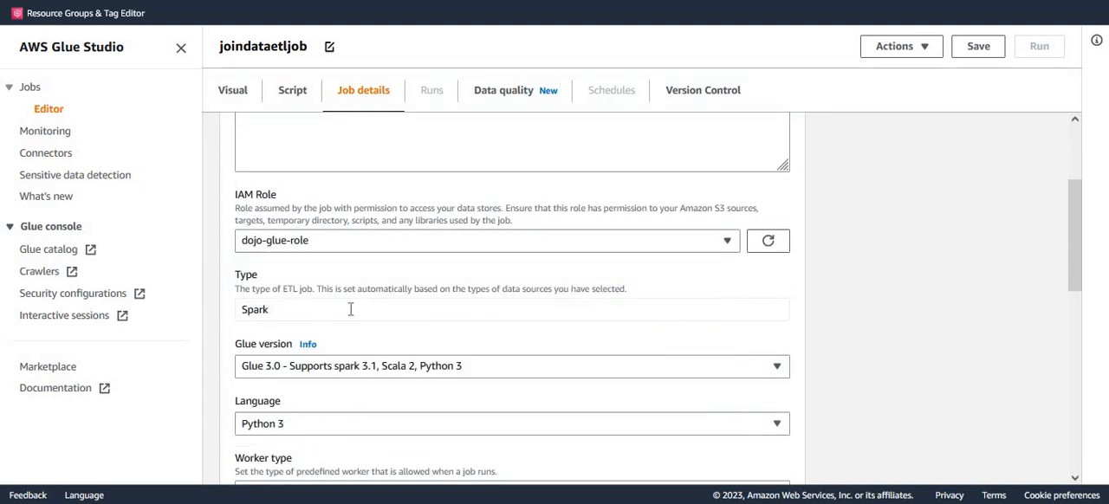
# Review the remaining job properties, save the job and dismiss the notification.
pyautogui.scroll(-2, 447, 300)
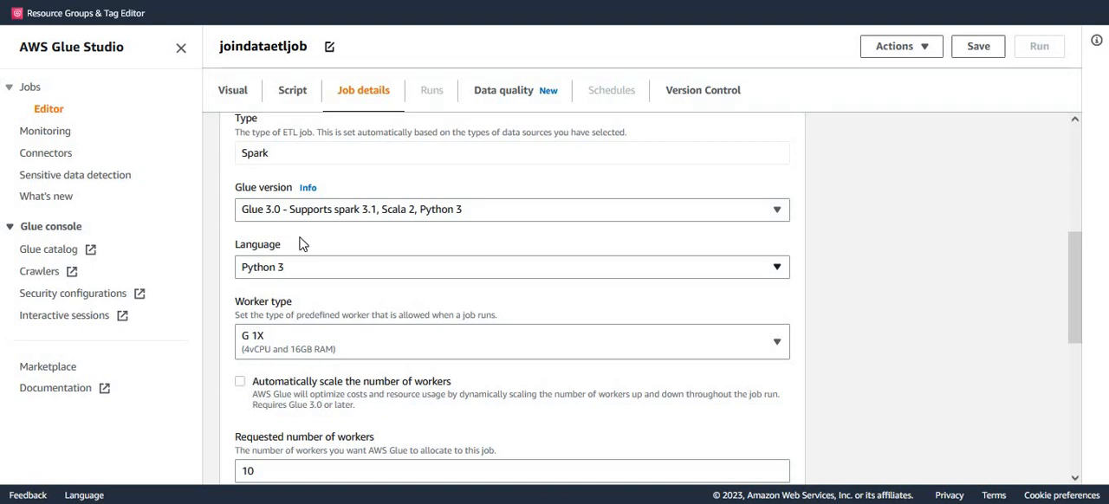
pyautogui.scroll(-1, 295, 251)
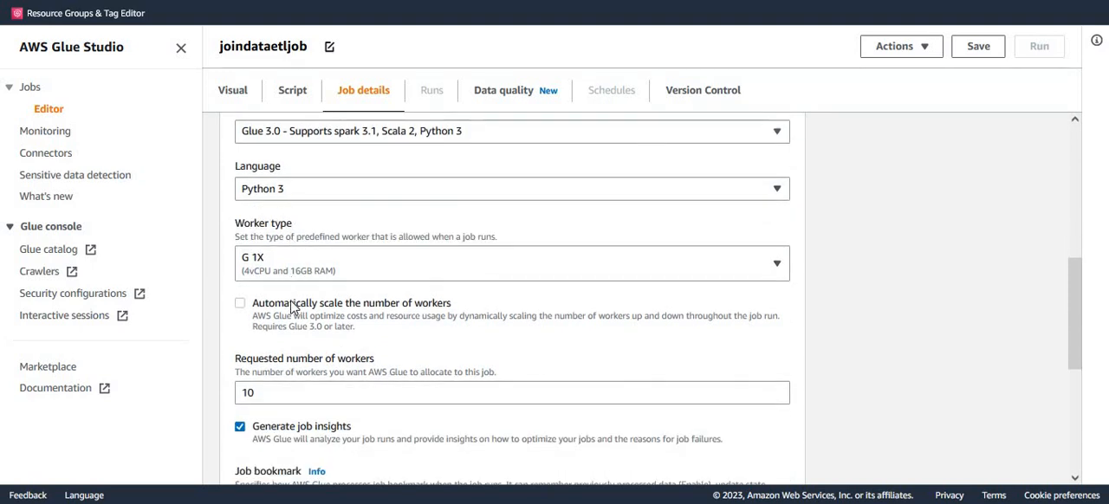
pyautogui.scroll(-1, 292, 308)
pyautogui.scroll(-3, 497, 354)
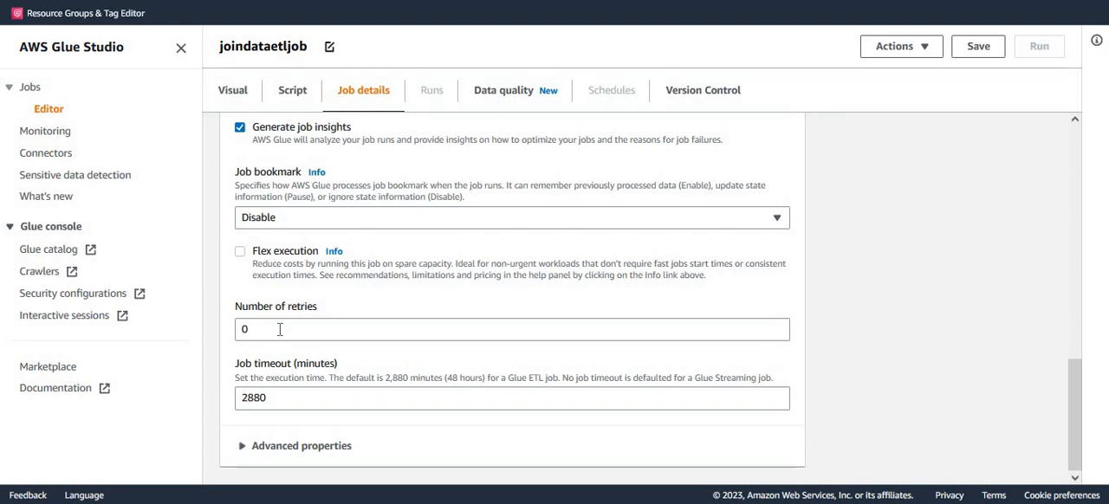
pyautogui.scroll(10, 911, 250)
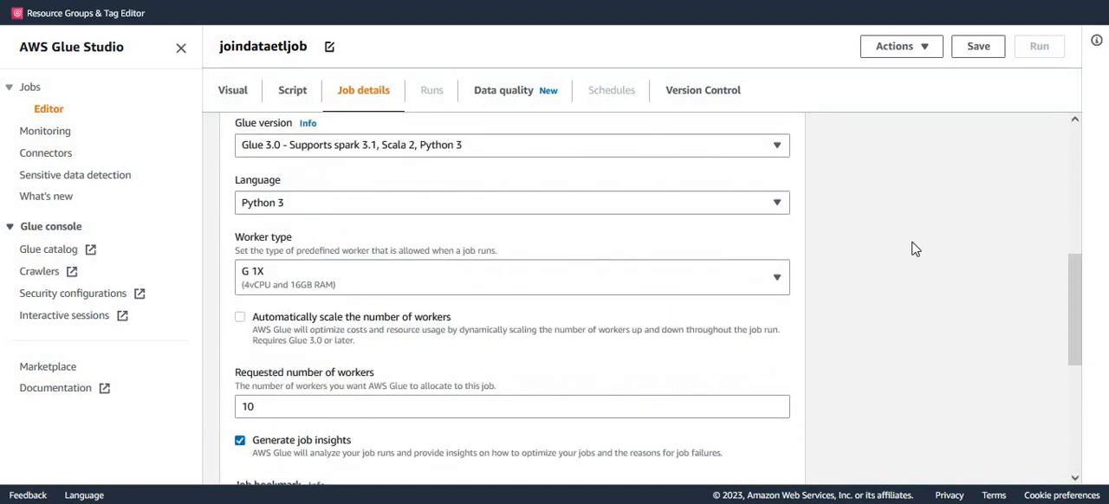
pyautogui.click(973, 50)
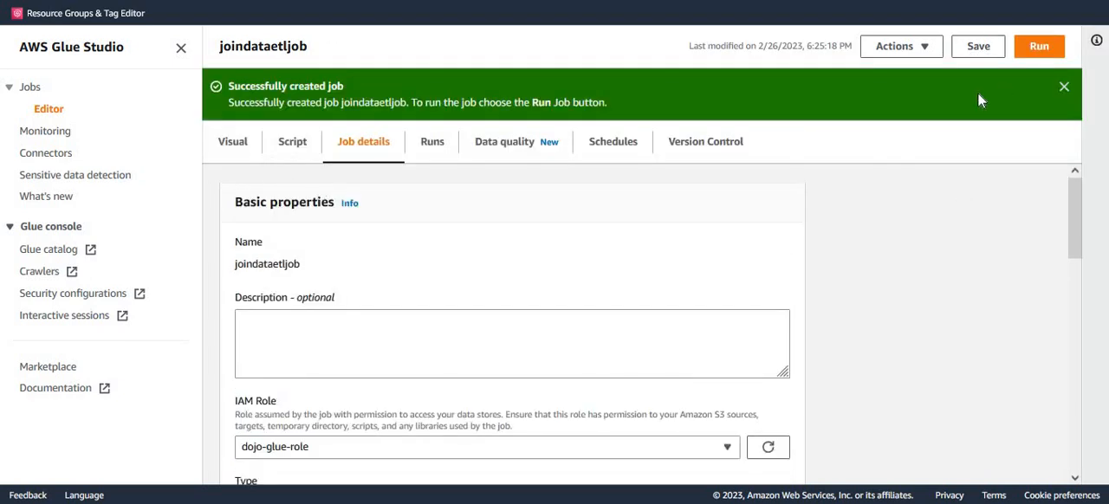
pyautogui.click(1064, 88)
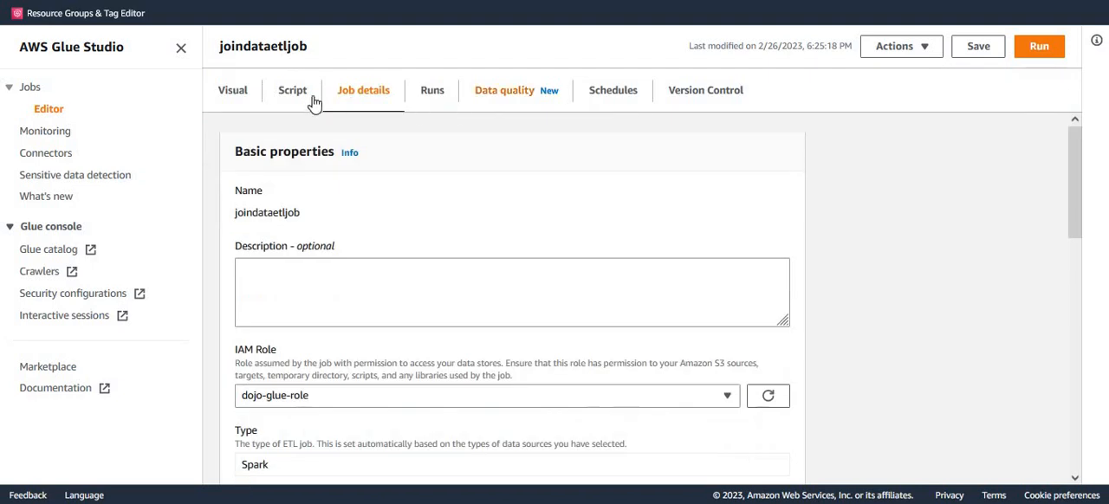
# Add two AWS Glue Data Catalog source nodes to the job's visual canvas.
pyautogui.click(237, 94)
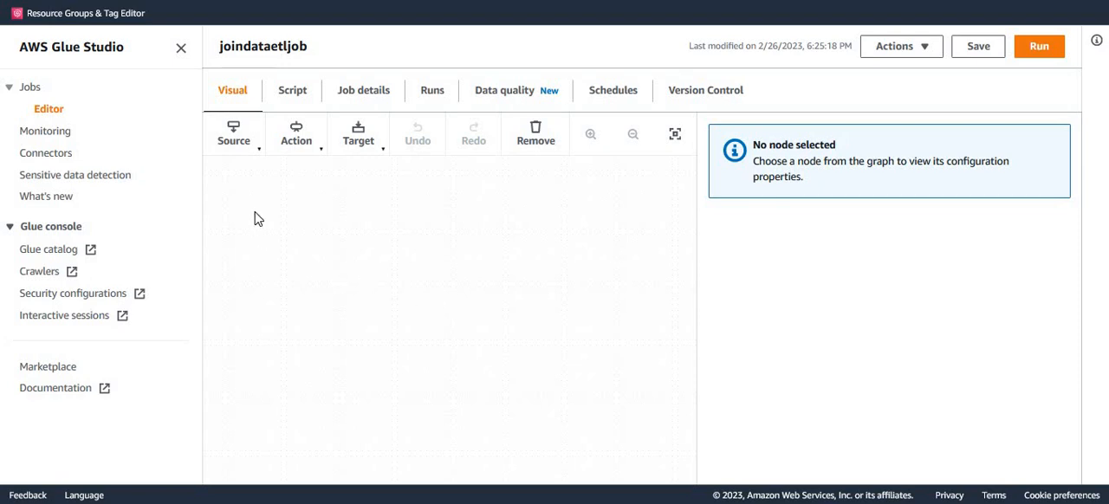
pyautogui.click(236, 144)
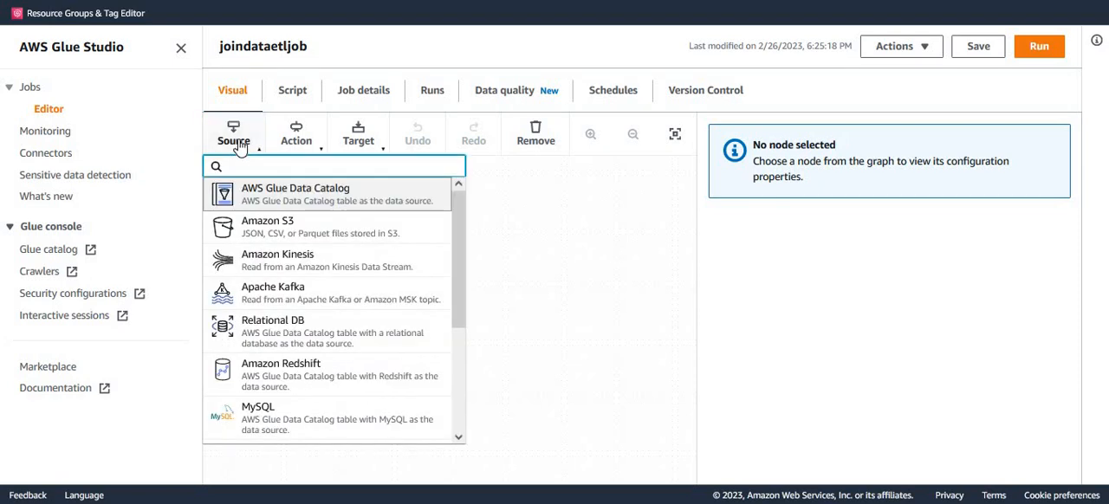
pyautogui.click(267, 199)
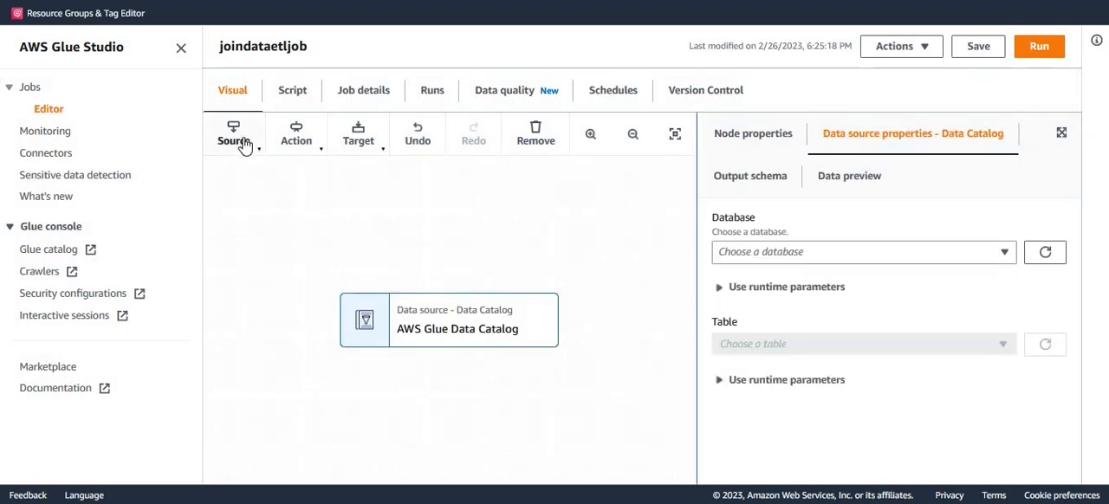
pyautogui.click(234, 137)
pyautogui.click(276, 198)
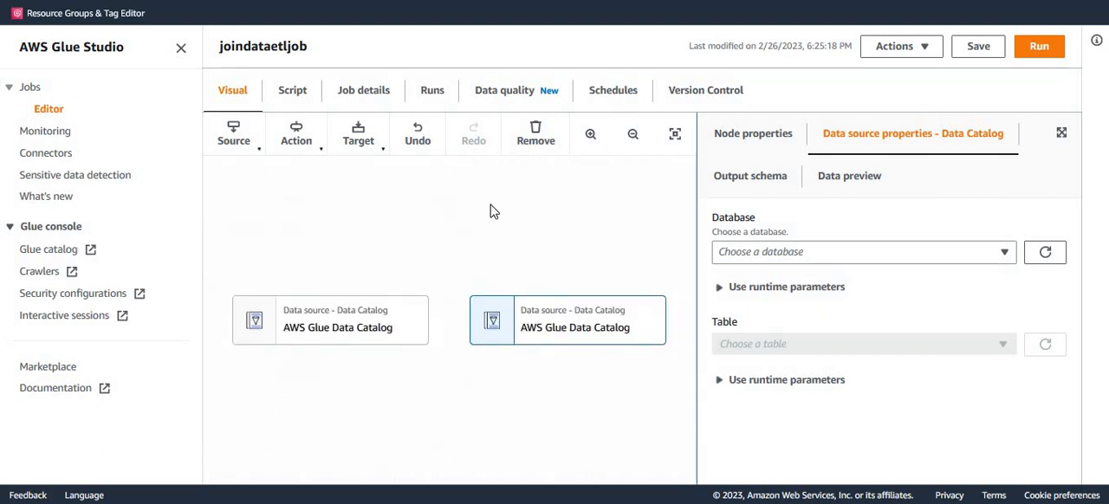
# Set the first Data Catalog source node to the customers table in the dojodb database.
pyautogui.click(361, 338)
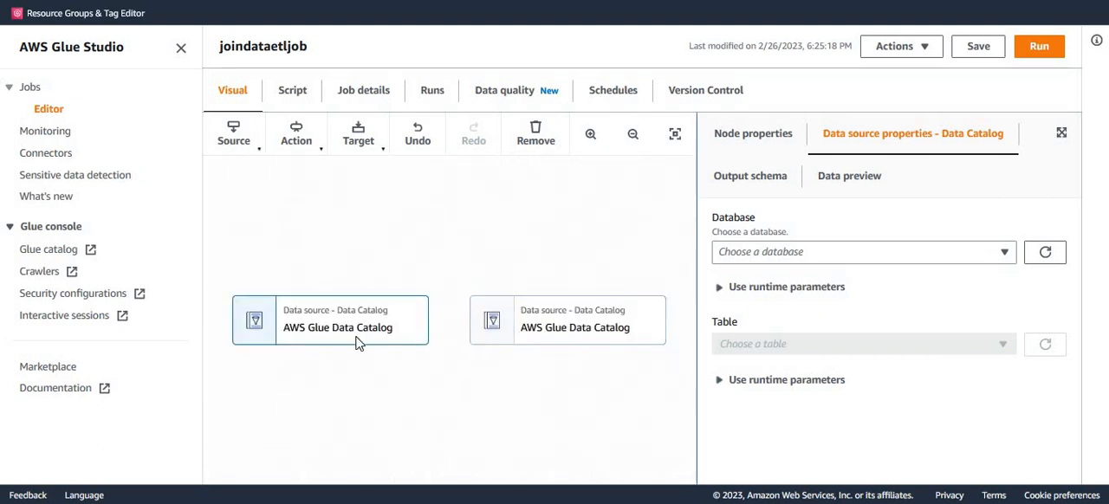
pyautogui.click(807, 254)
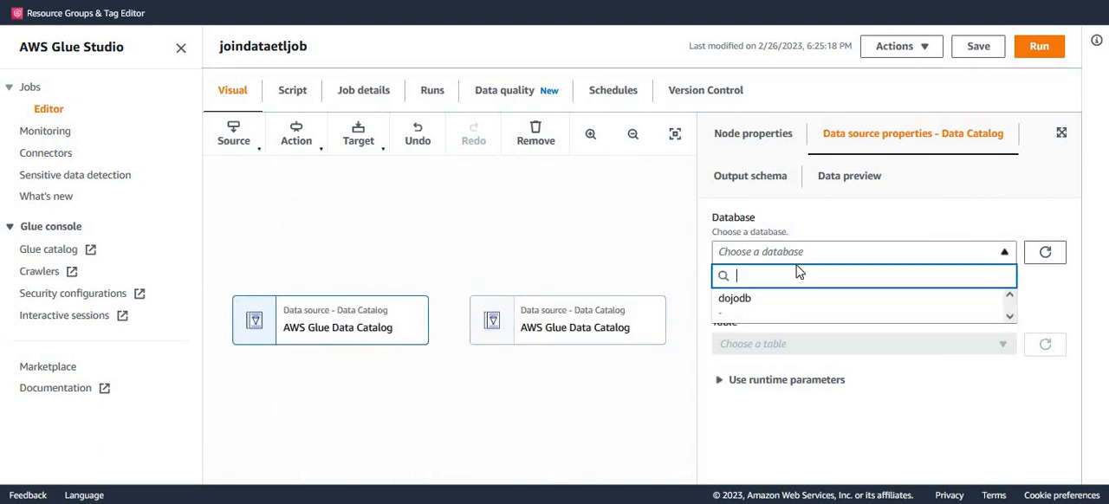
pyautogui.click(751, 307)
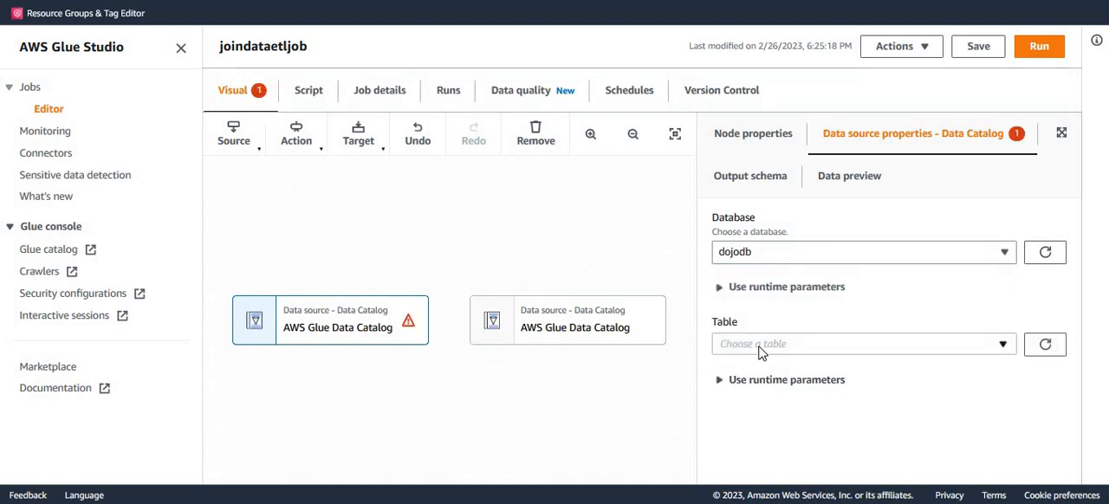
pyautogui.click(759, 349)
pyautogui.click(763, 391)
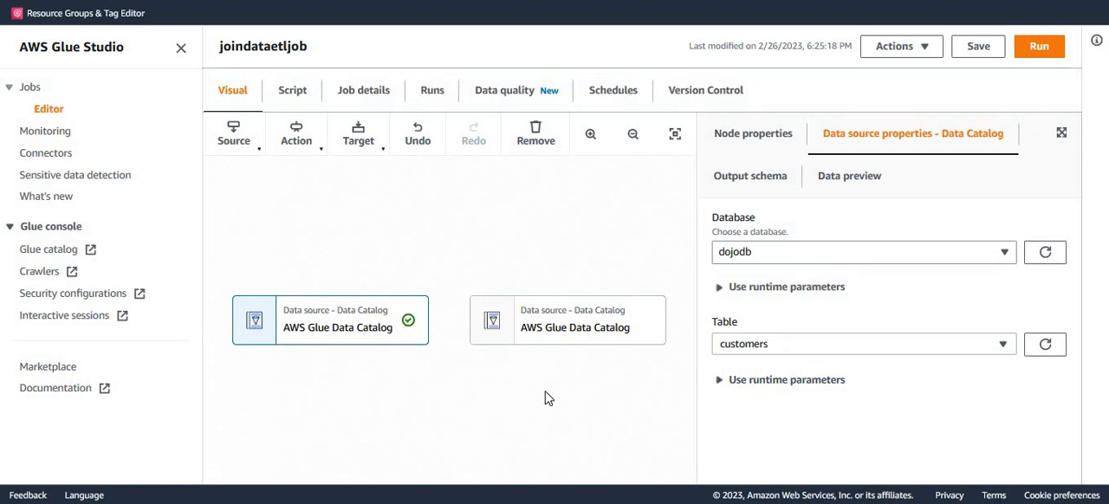
# Set the second Data Catalog source node to the sales table in dojodb and check both source nodes' settings.
pyautogui.click(555, 336)
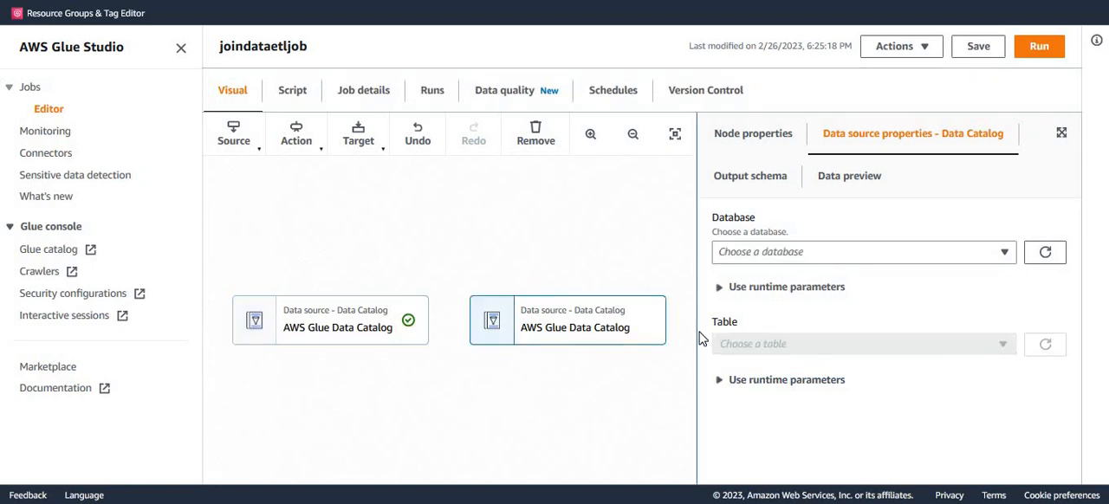
pyautogui.click(771, 256)
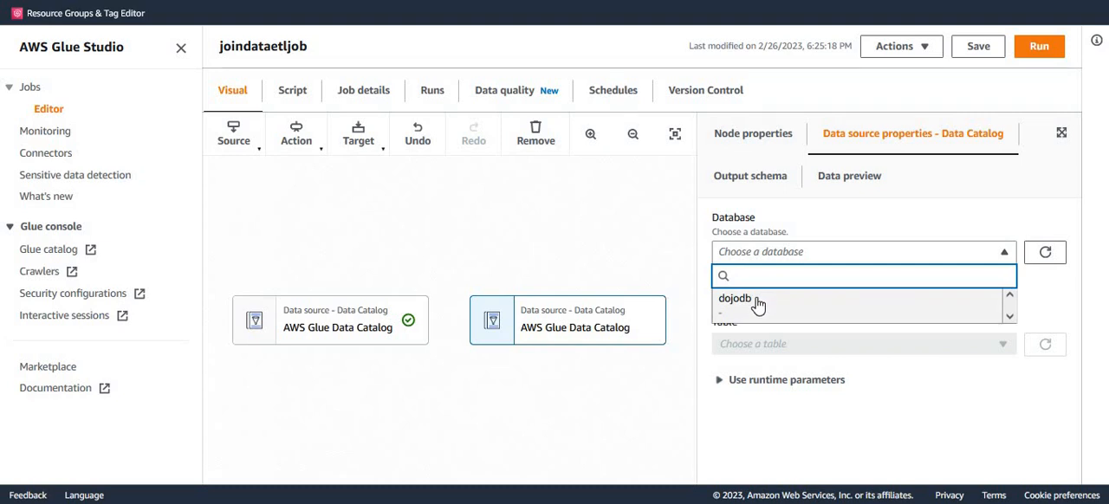
pyautogui.click(756, 304)
pyautogui.click(767, 348)
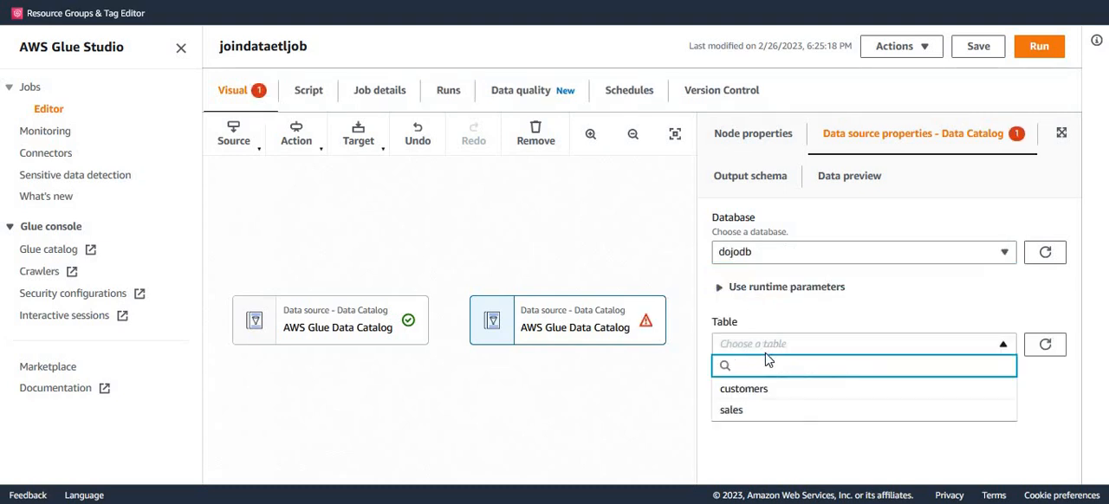
pyautogui.click(738, 411)
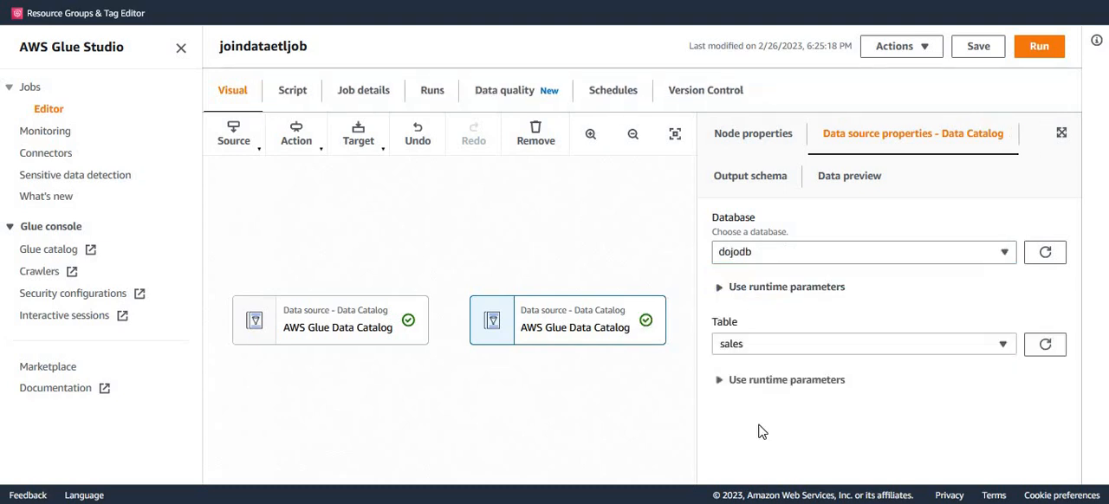
pyautogui.click(369, 344)
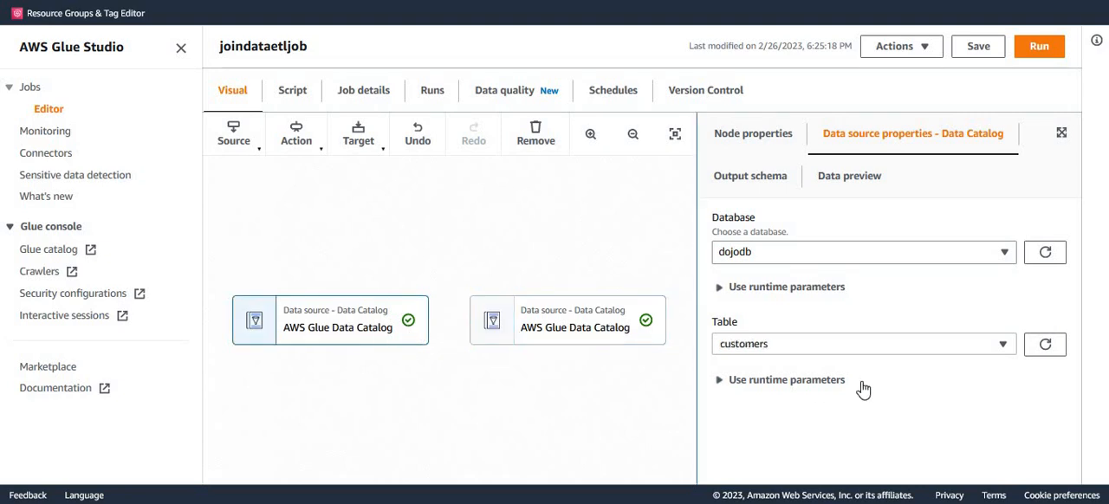
pyautogui.click(579, 333)
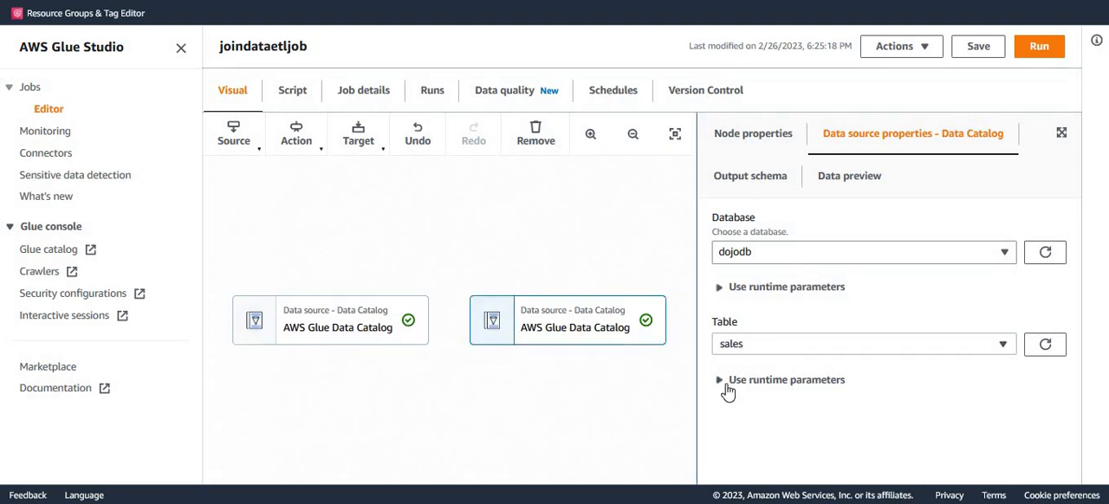
# Add a Join transform node to the job's visual canvas with neither source node selected.
pyautogui.moveTo(577, 417); pyautogui.dragTo(580, 387)
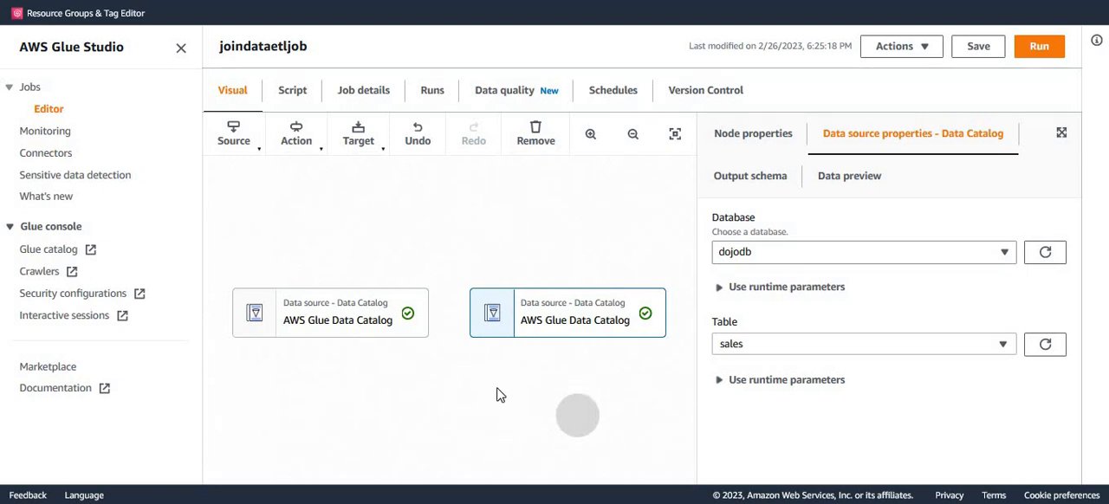
pyautogui.moveTo(313, 210); pyautogui.dragTo(309, 184)
pyautogui.click(314, 181)
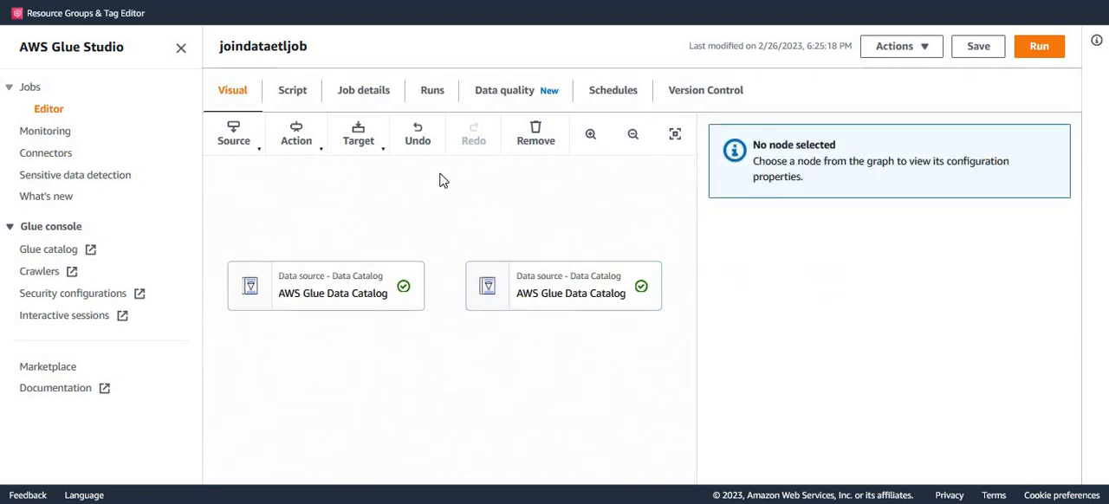
pyautogui.click(316, 152)
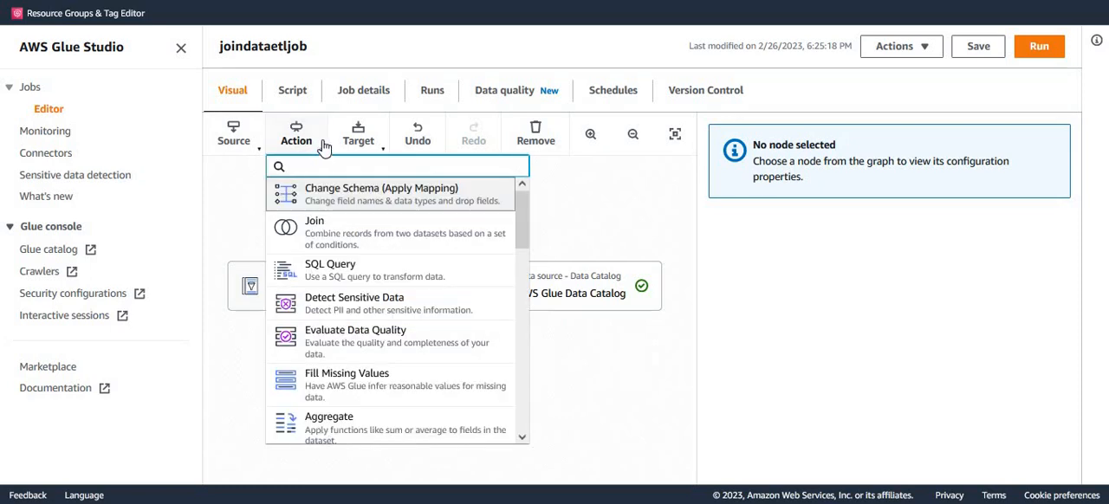
pyautogui.click(334, 235)
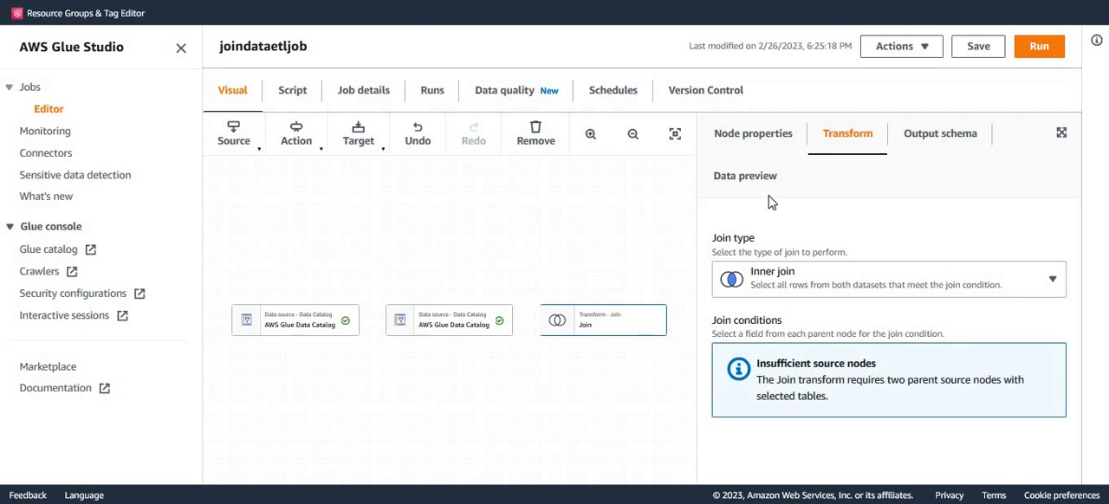
# Assign both AWS Glue Data Catalog source nodes as parents of the Join node.
pyautogui.click(757, 146)
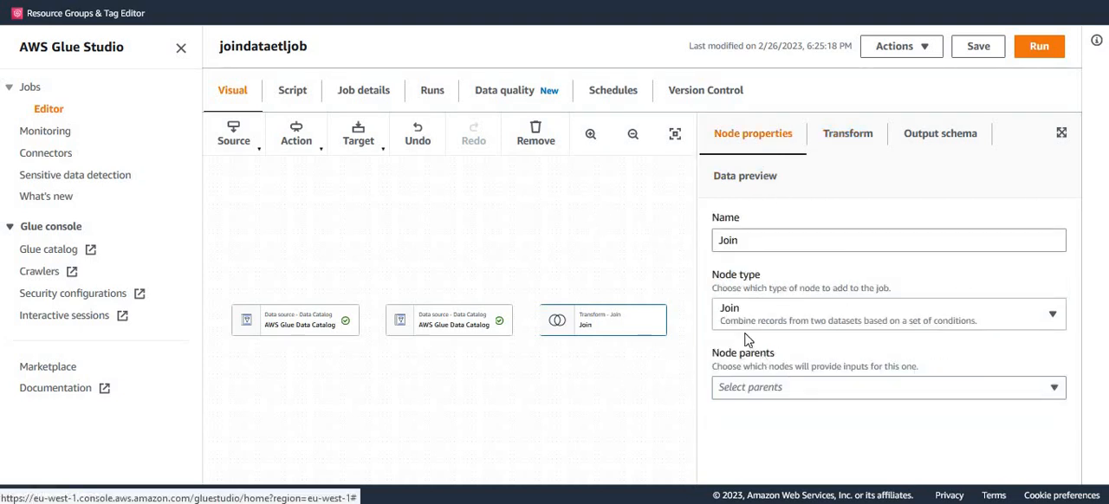
pyautogui.click(776, 390)
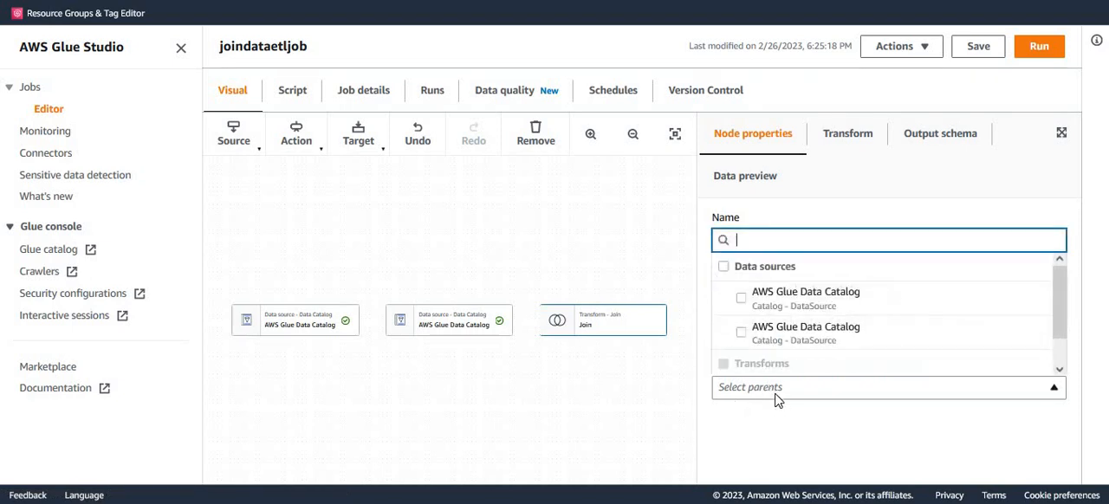
pyautogui.click(741, 298)
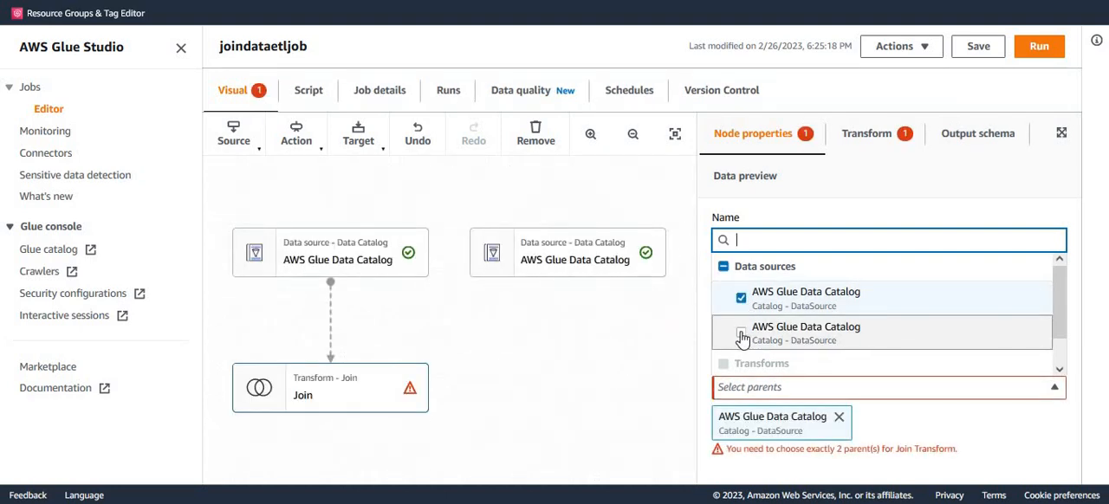
pyautogui.click(741, 334)
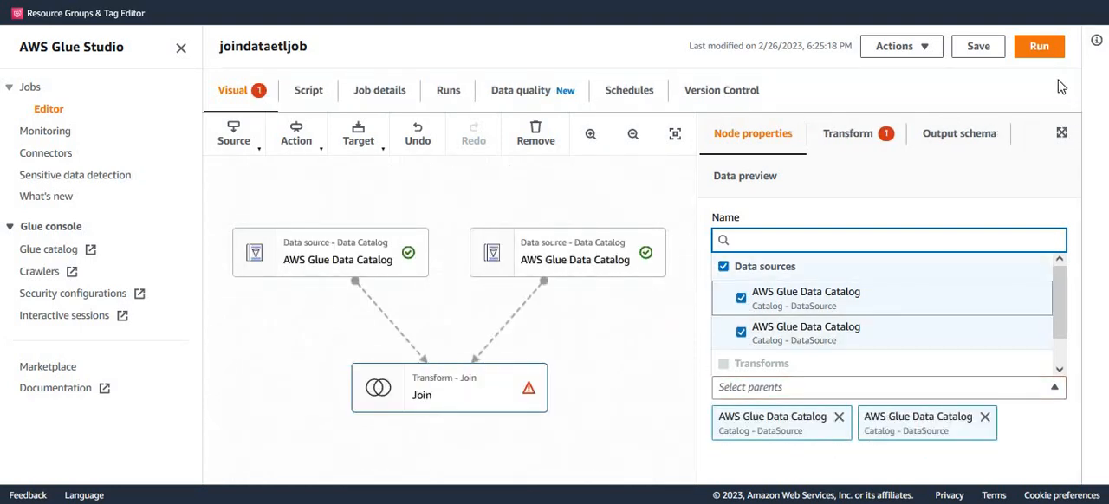
pyautogui.click(985, 54)
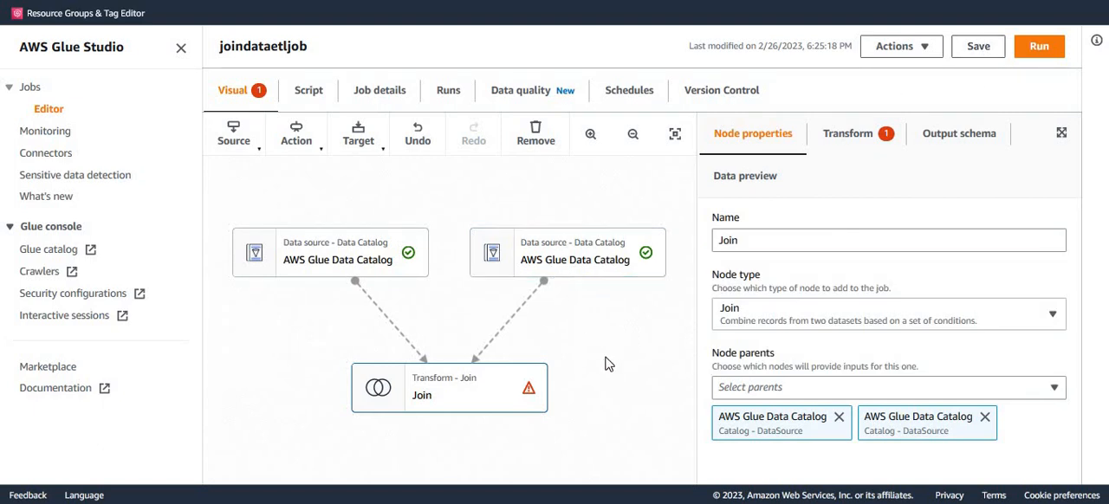
# Resolve the Join node's overlapping field names using the custom prefix right, and review the renamed keys mapping and its source node.
pyautogui.click(858, 141)
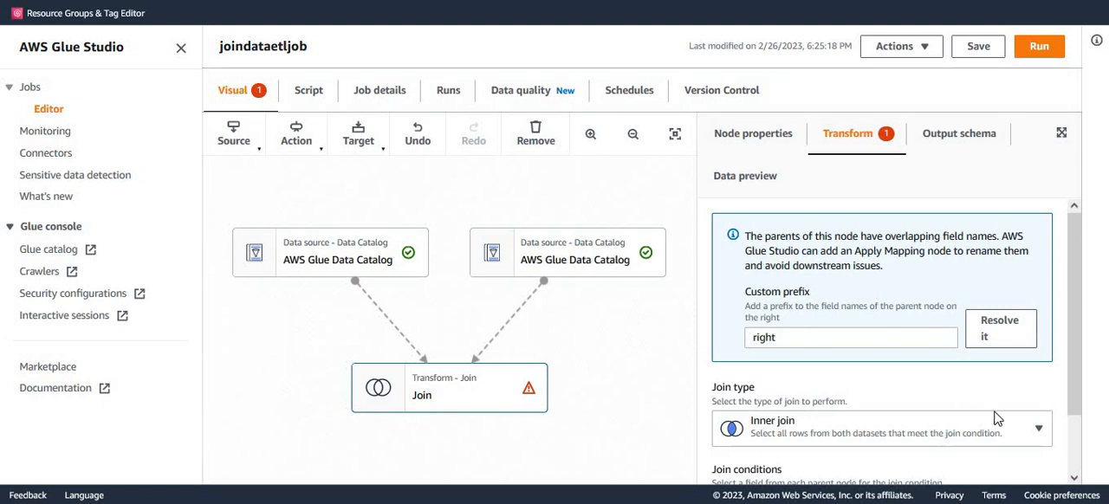
pyautogui.click(798, 343)
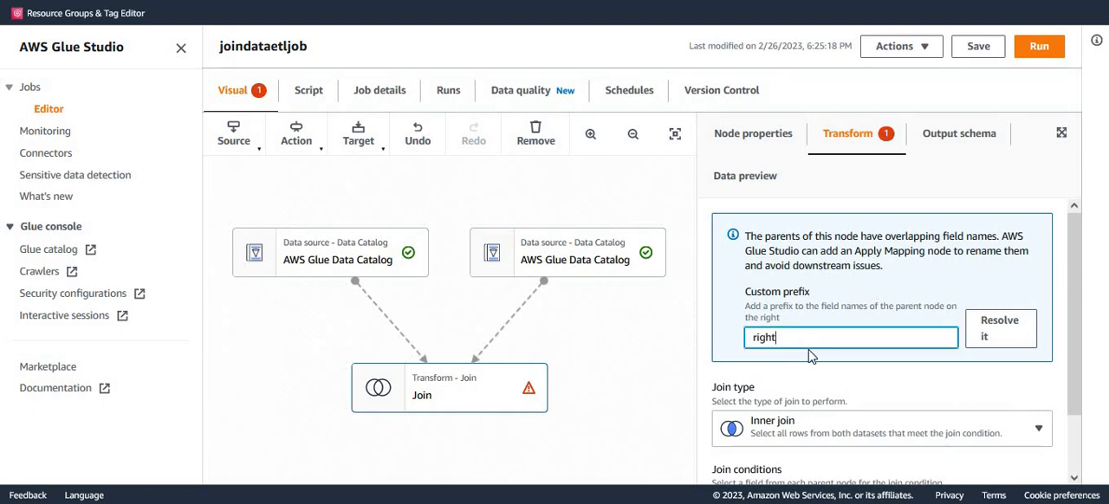
pyautogui.click(1005, 345)
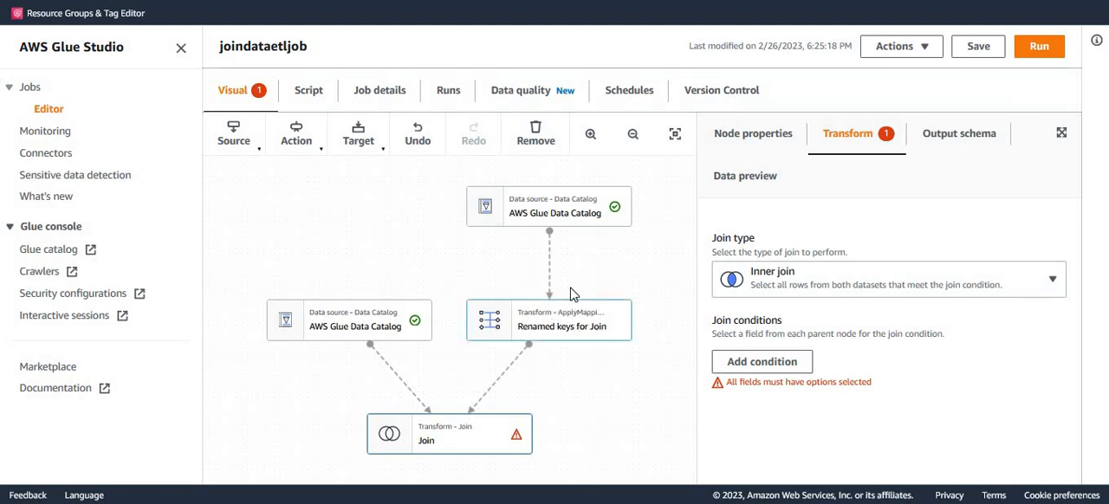
pyautogui.click(565, 335)
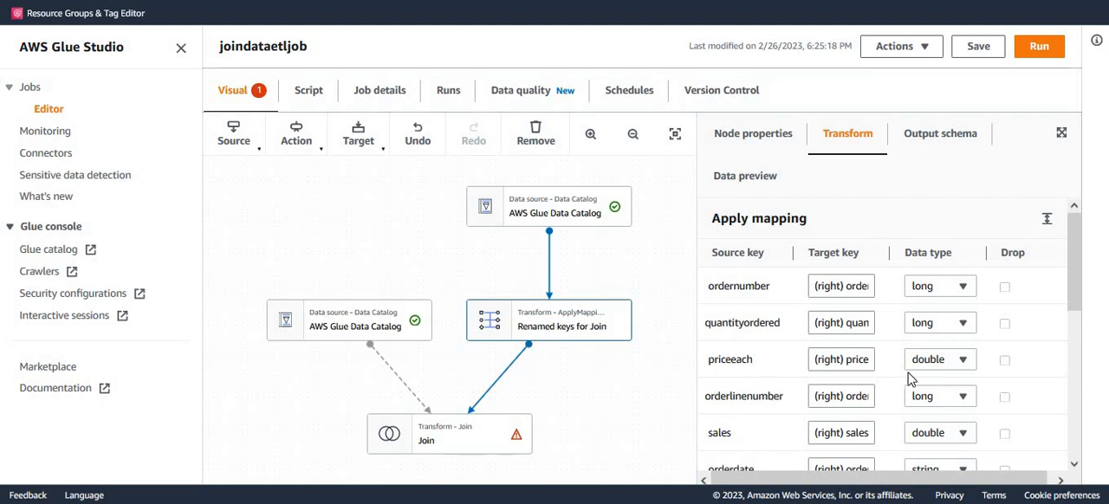
pyautogui.scroll(-3, 739, 346)
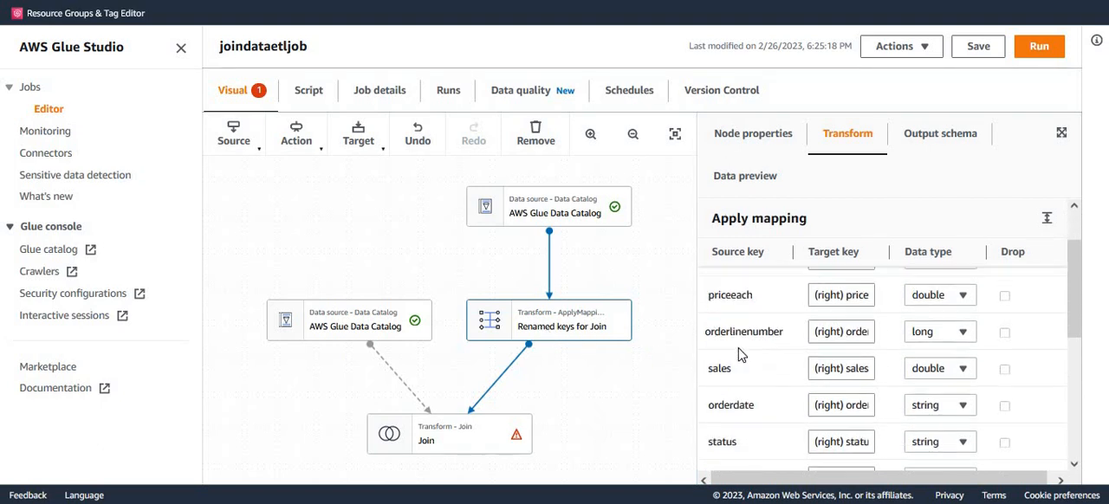
pyautogui.scroll(3, 732, 360)
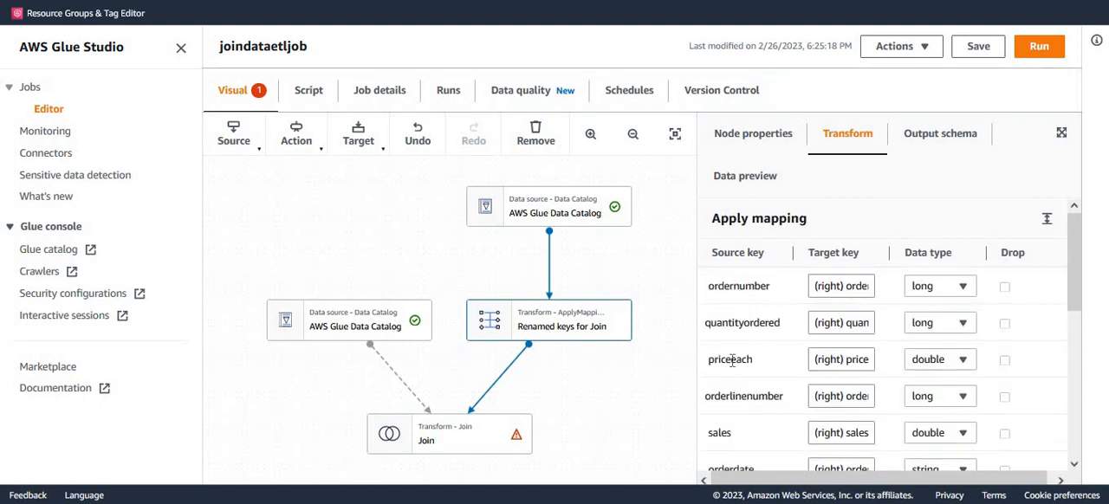
pyautogui.click(583, 217)
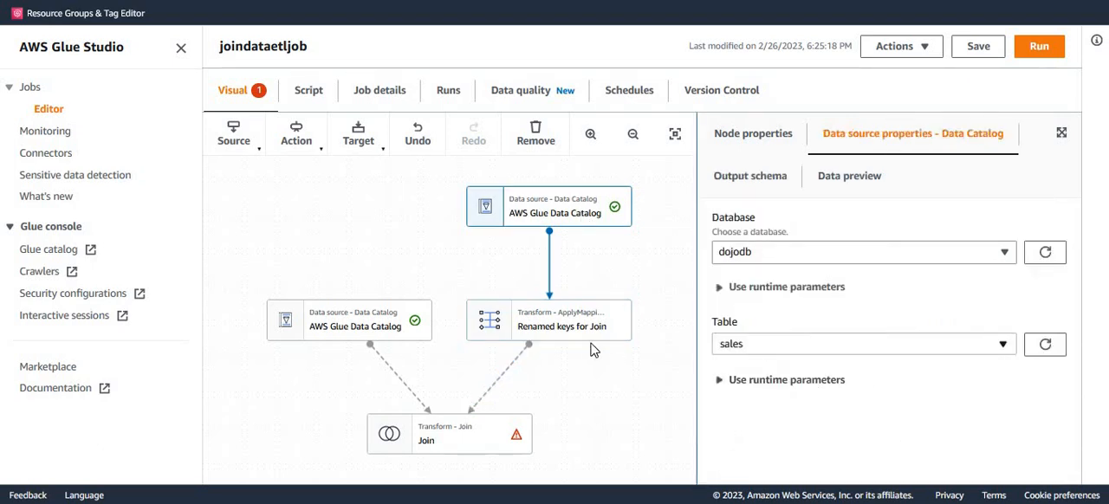
pyautogui.click(594, 338)
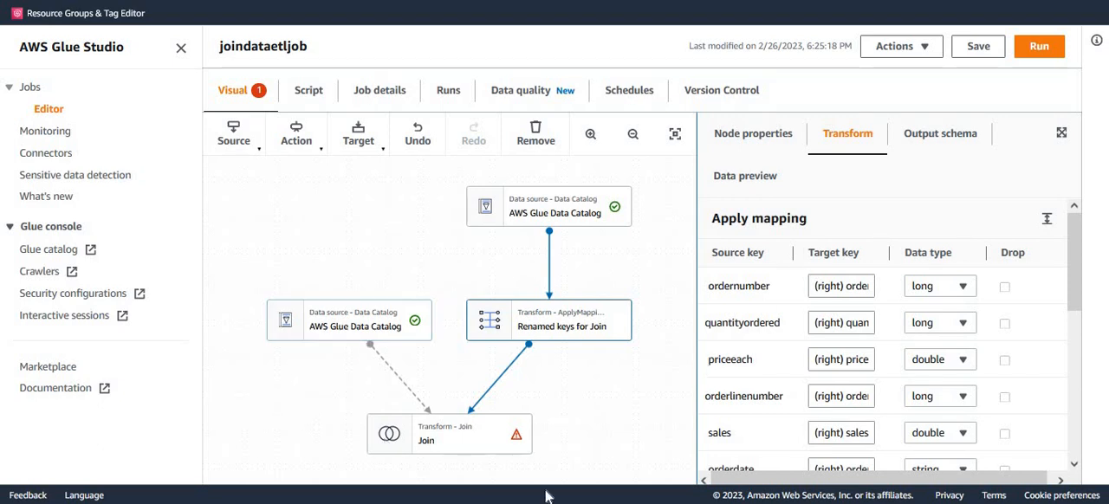
# Add a condition to the Join node matching customerid with (right) customerid, and show the available join types.
pyautogui.click(490, 445)
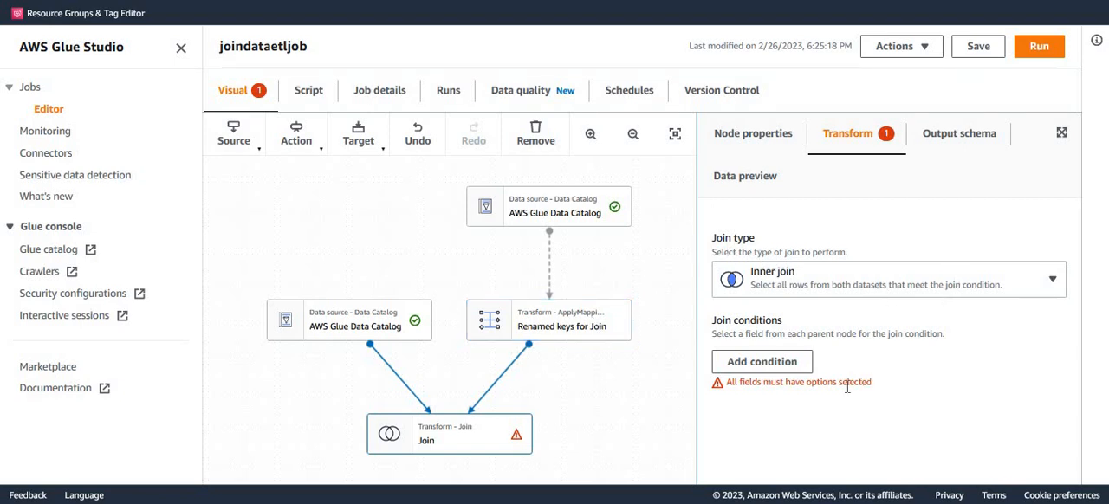
pyautogui.click(763, 367)
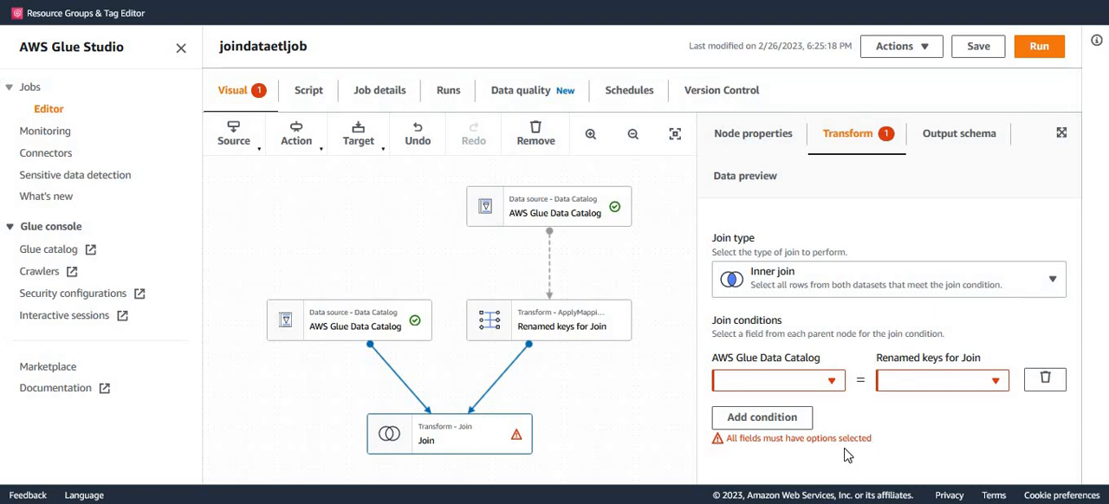
pyautogui.click(834, 385)
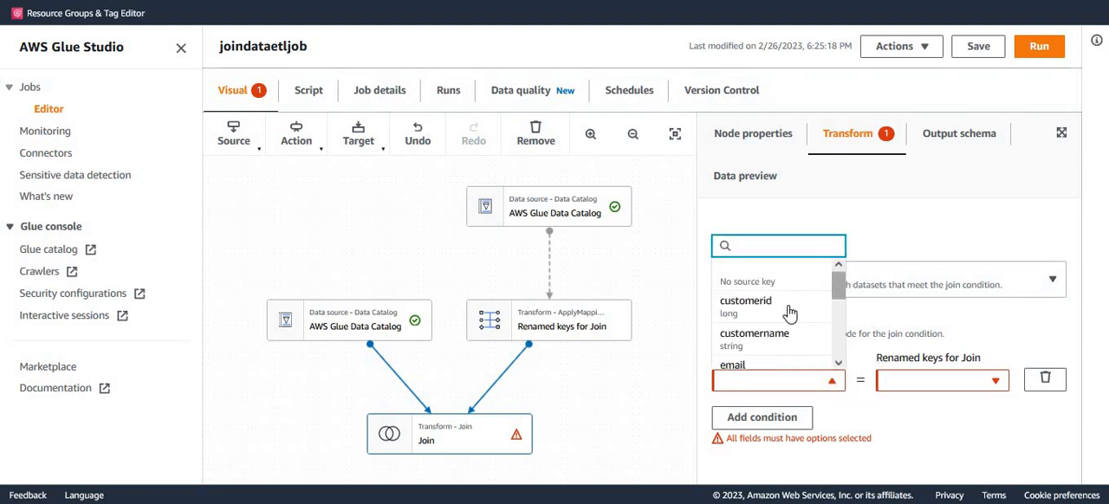
pyautogui.click(749, 314)
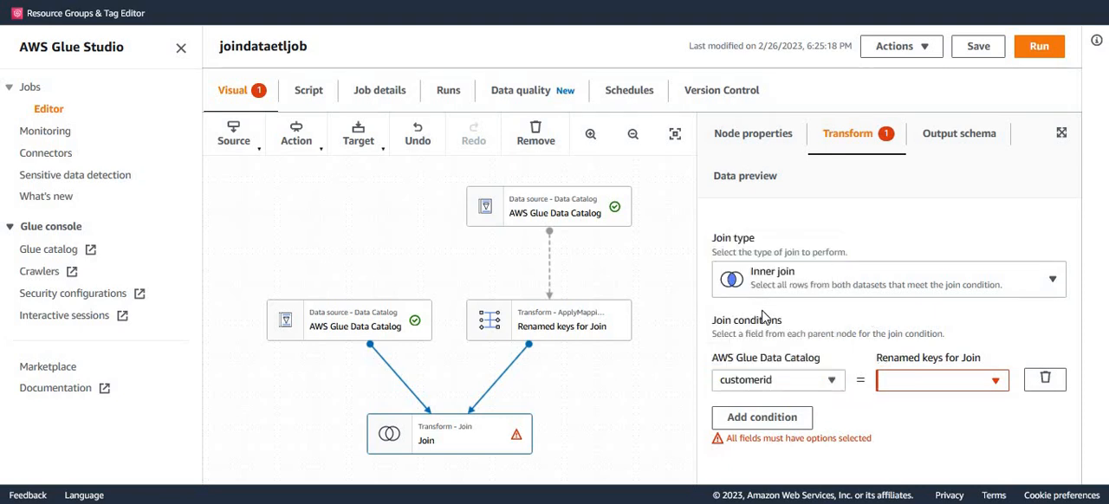
pyautogui.click(958, 389)
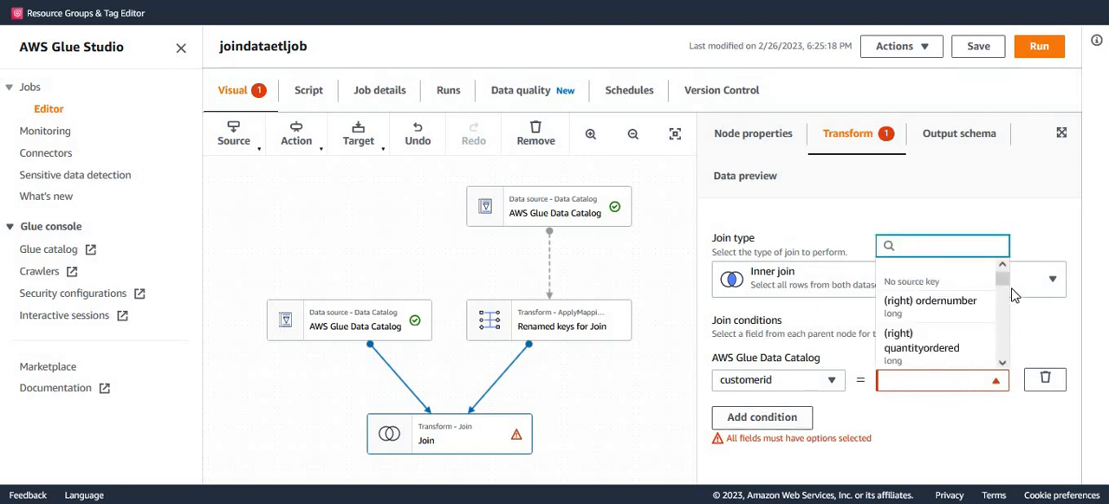
pyautogui.scroll(-1, 996, 345)
pyautogui.scroll(-2, 997, 345)
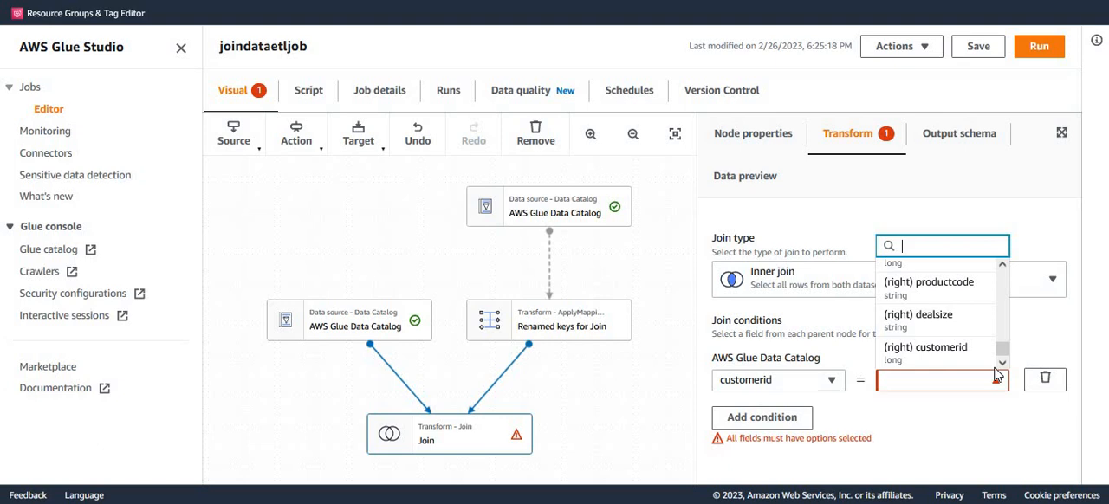
pyautogui.click(938, 362)
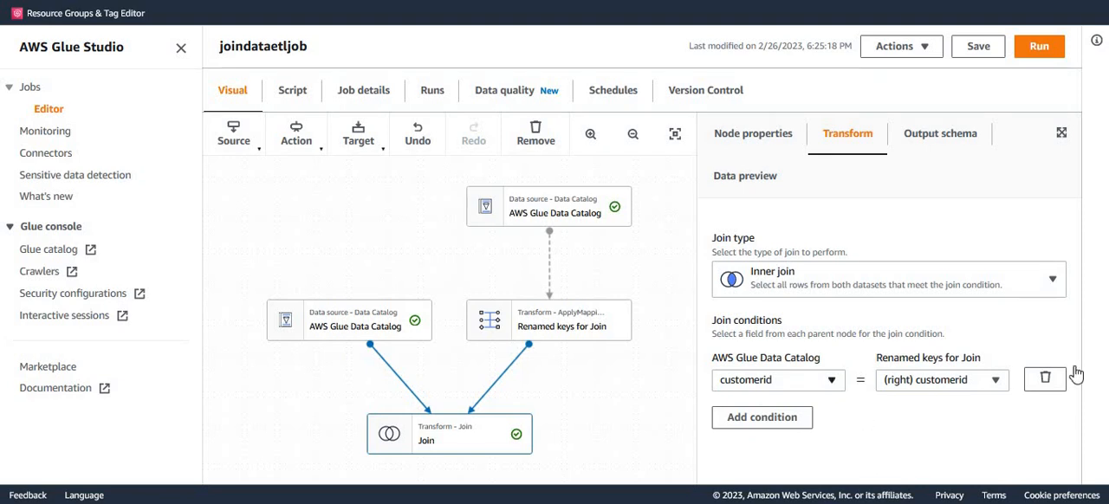
pyautogui.click(1055, 286)
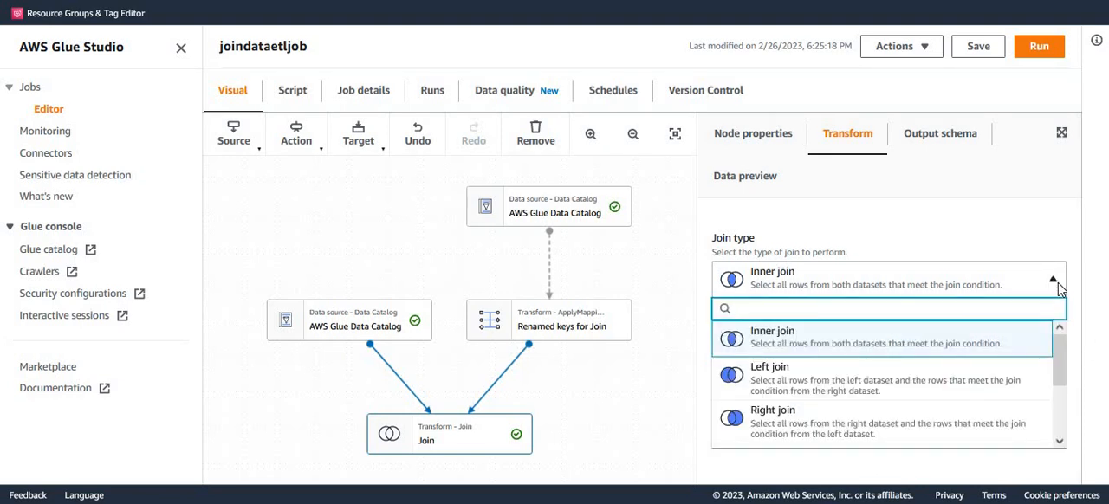
# Keep Inner join as the Join node's type and add a Filter transform node as its child.
pyautogui.click(1057, 283)
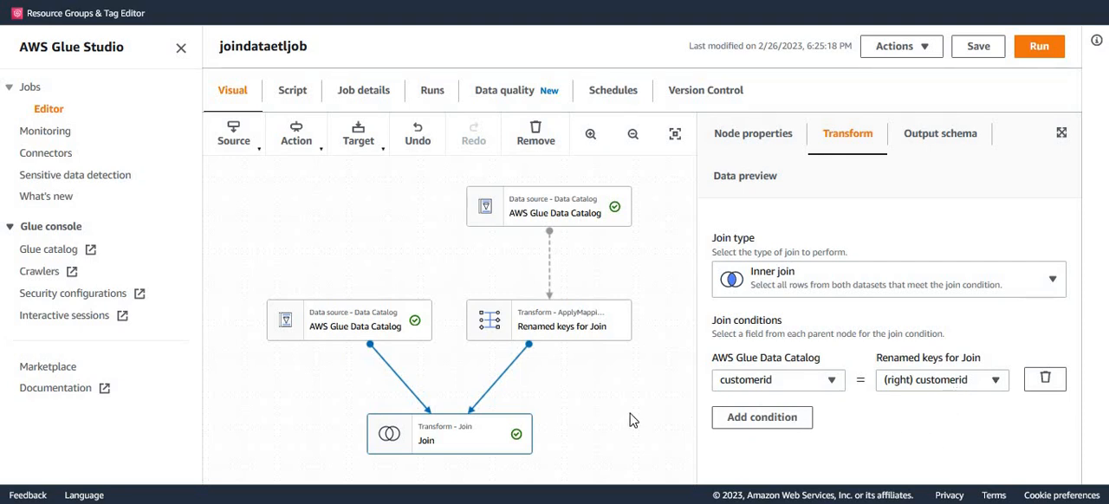
pyautogui.moveTo(604, 444); pyautogui.dragTo(594, 245)
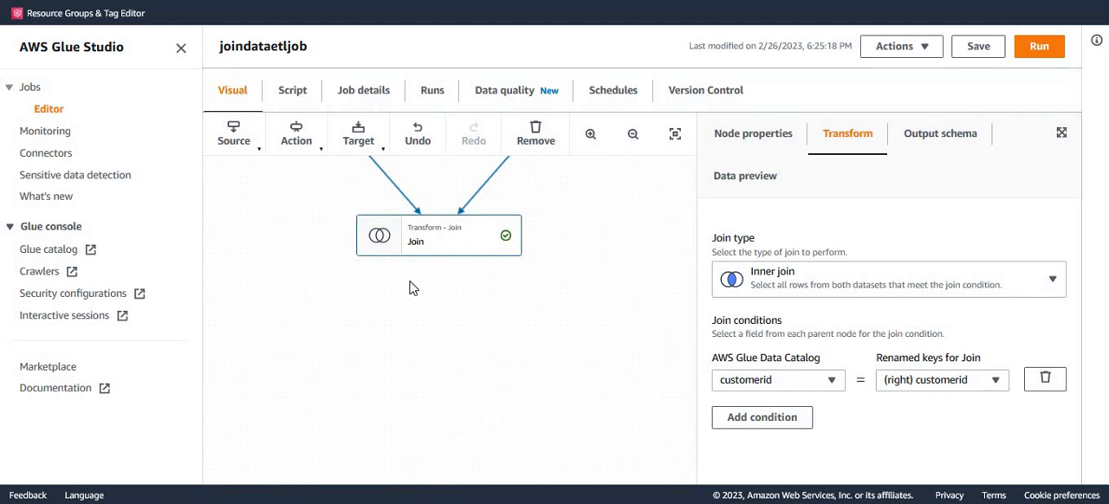
pyautogui.click(316, 156)
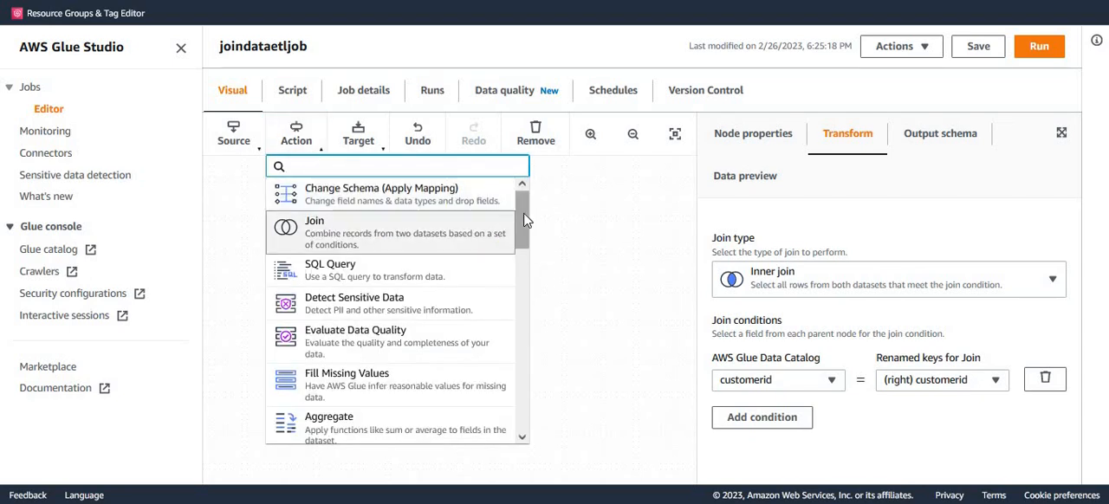
pyautogui.moveTo(524, 216); pyautogui.dragTo(517, 301)
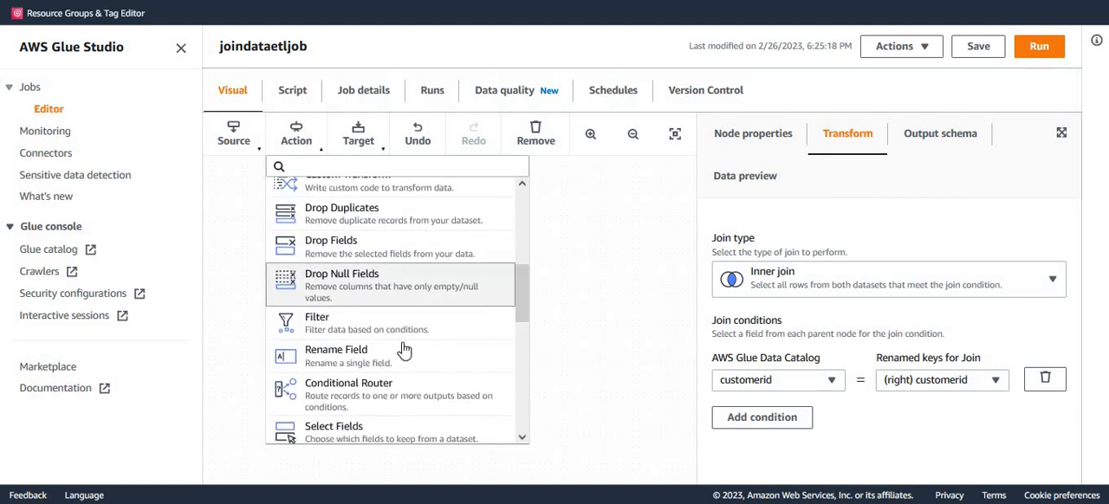
pyautogui.click(336, 335)
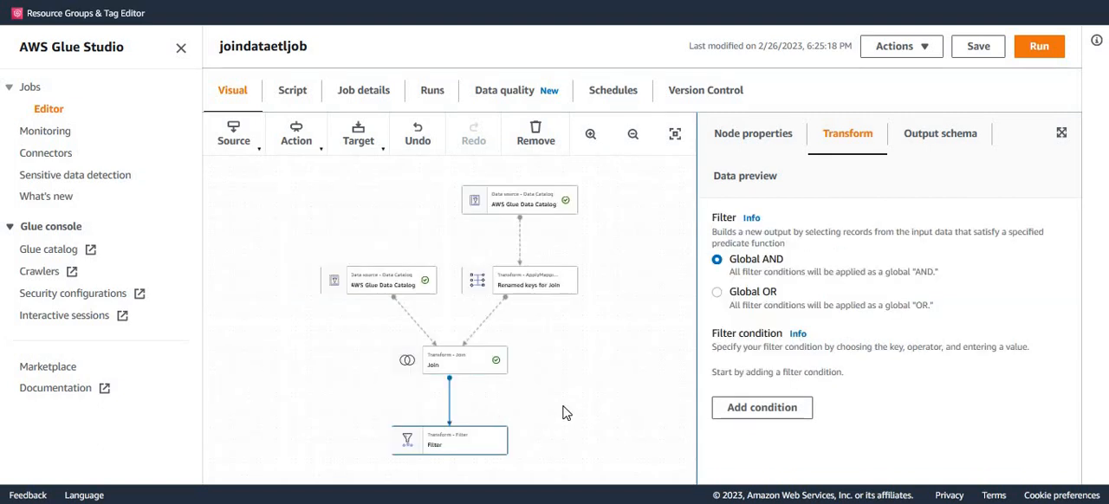
pyautogui.scroll(3, 566, 413)
pyautogui.moveTo(519, 398); pyautogui.dragTo(583, 198)
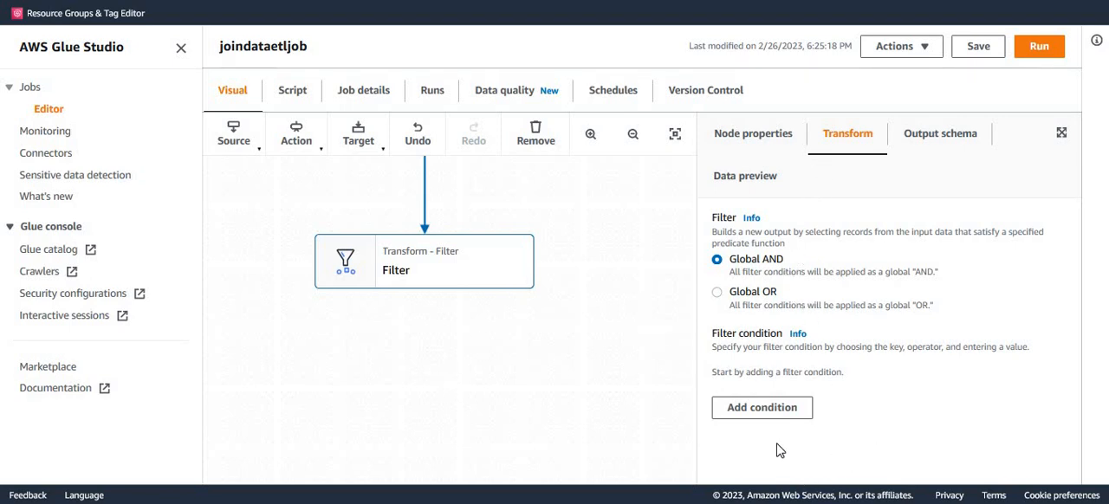
# Add a condition to the Filter node with (right) sales as its key.
pyautogui.click(782, 409)
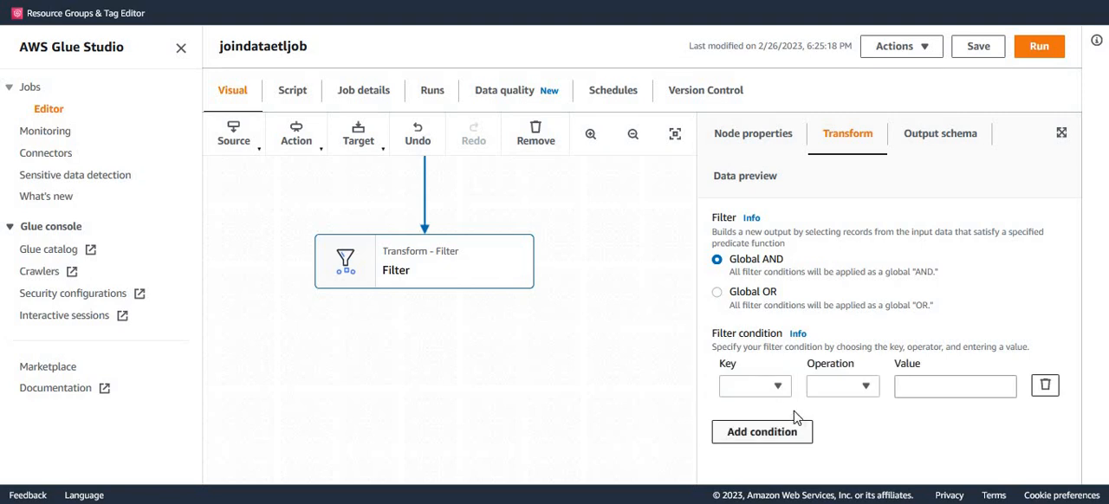
pyautogui.click(778, 389)
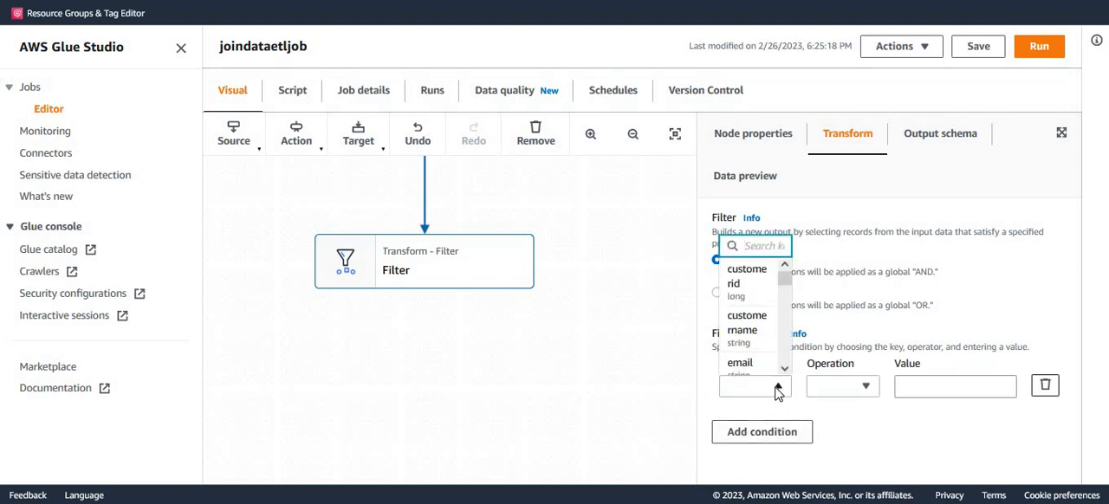
pyautogui.write('sa')
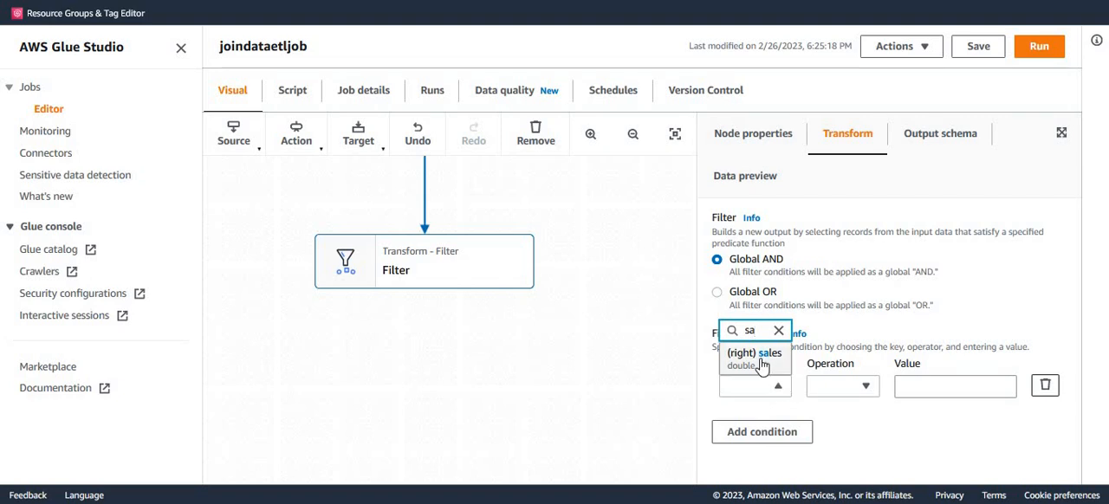
pyautogui.click(761, 354)
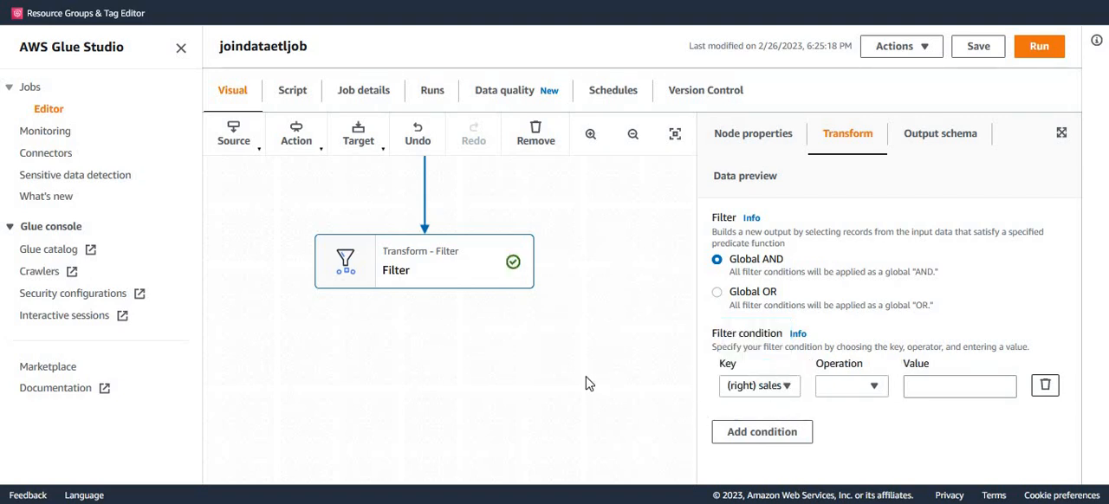
# Examine the Join node's output schema for the fields and data types from both source tables.
pyautogui.moveTo(609, 295); pyautogui.dragTo(594, 396)
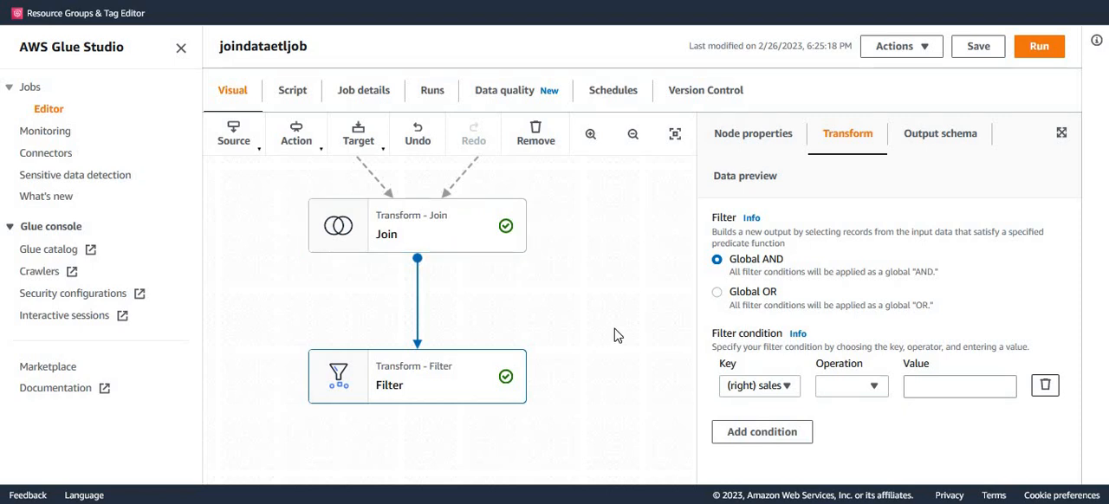
pyautogui.click(454, 232)
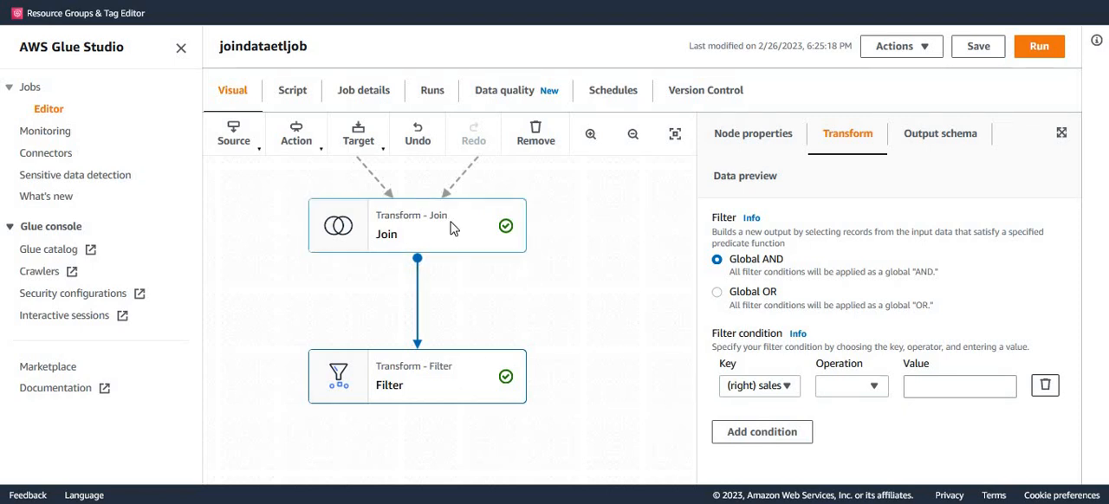
pyautogui.click(939, 142)
pyautogui.scroll(-2, 892, 305)
pyautogui.scroll(-3, 889, 303)
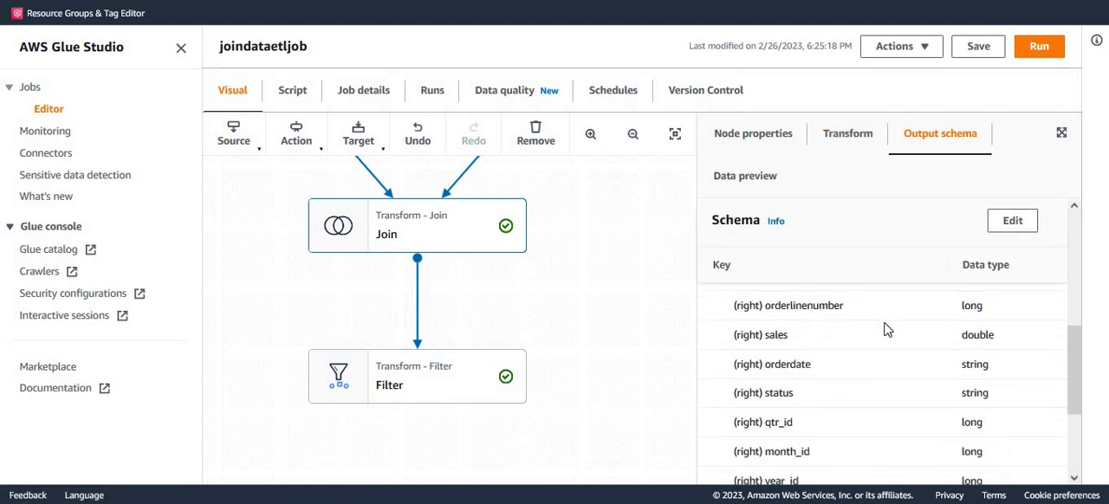
pyautogui.scroll(4, 885, 325)
pyautogui.scroll(1, 886, 341)
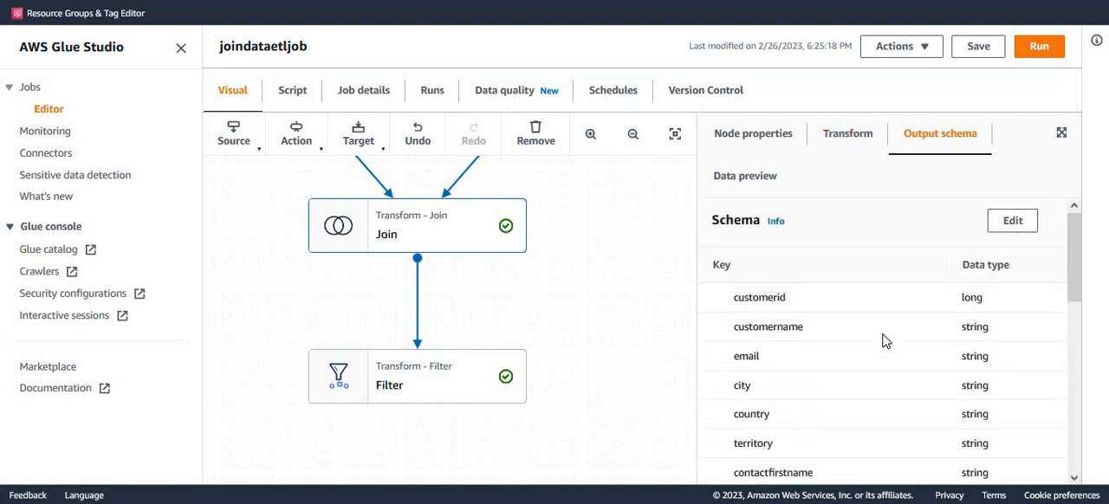
pyautogui.scroll(-5, 886, 342)
pyautogui.scroll(8, 881, 349)
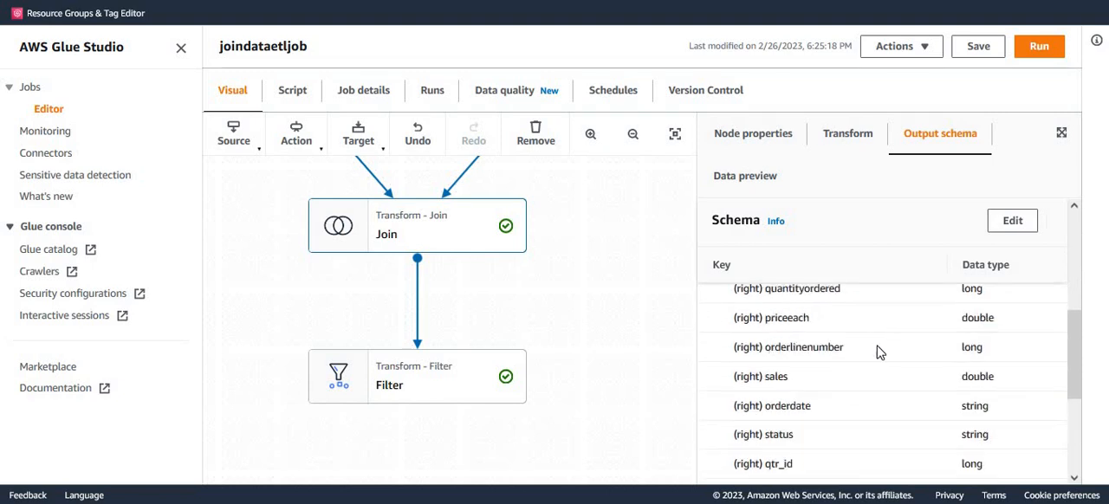
# Complete the Filter node's (right) sales condition with the operation >= and the value 9000, and save the job.
pyautogui.click(427, 389)
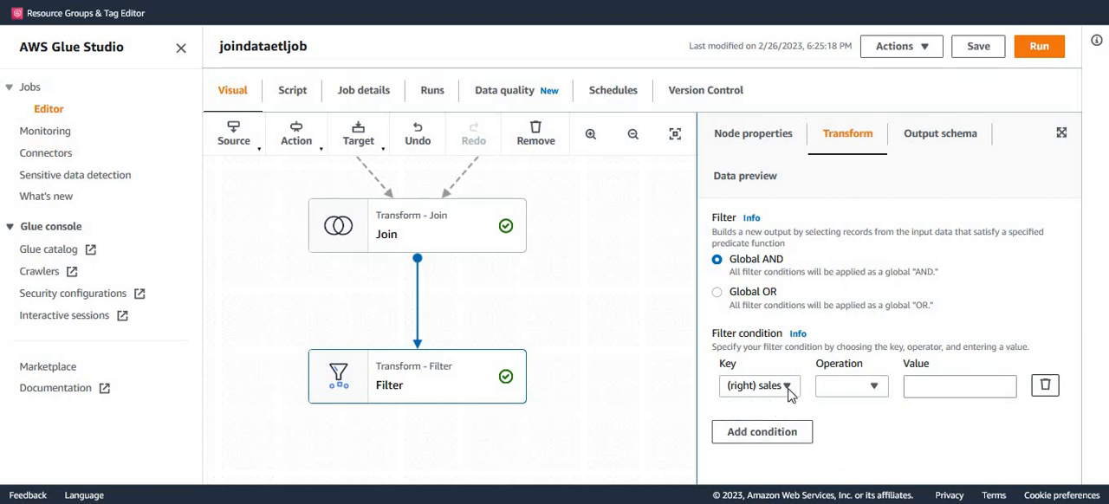
pyautogui.click(875, 387)
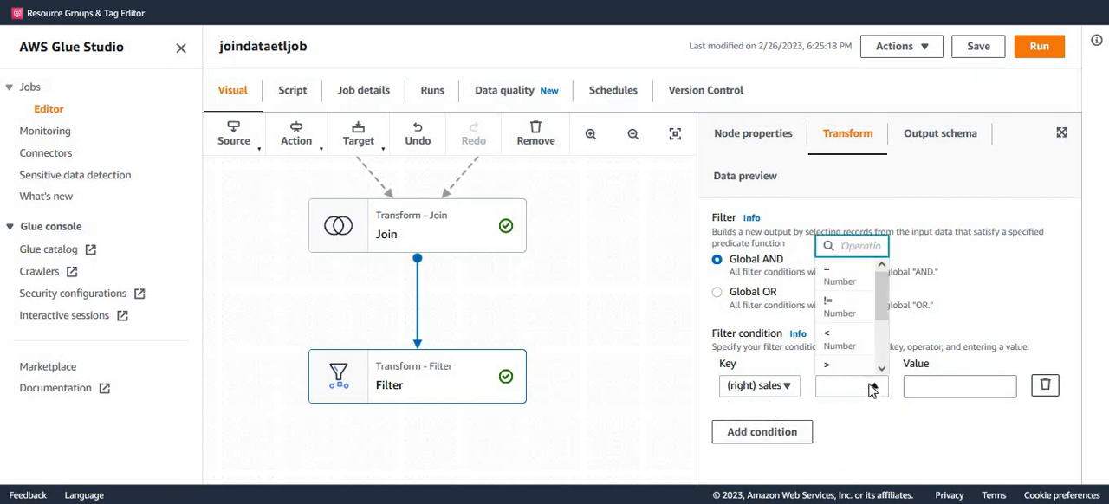
pyautogui.moveTo(888, 310); pyautogui.dragTo(887, 351)
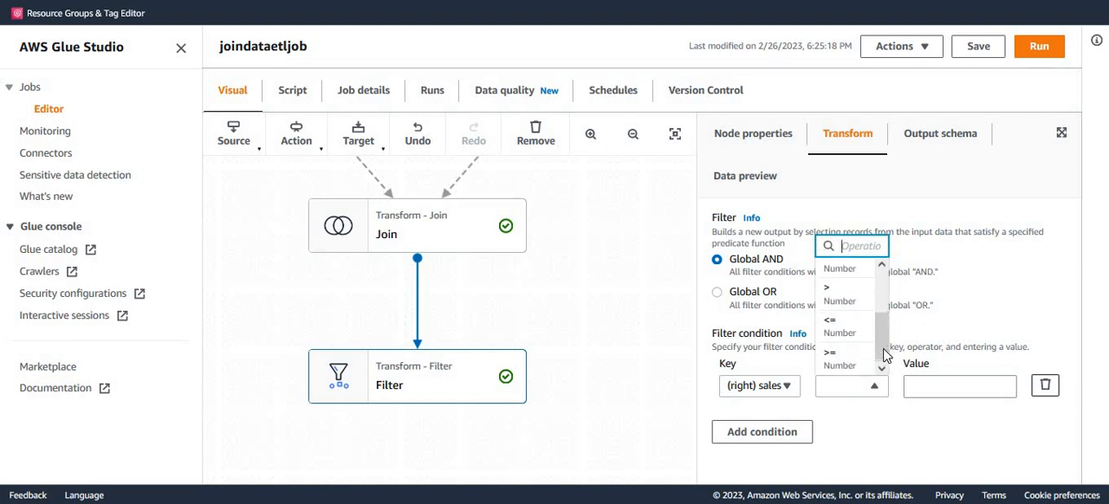
pyautogui.click(832, 360)
pyautogui.click(919, 389)
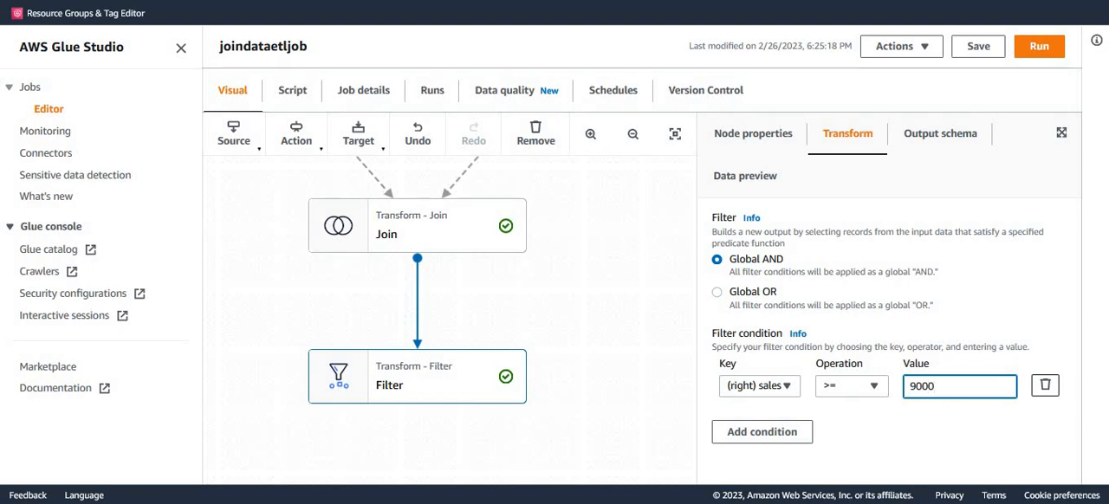
pyautogui.click(926, 446)
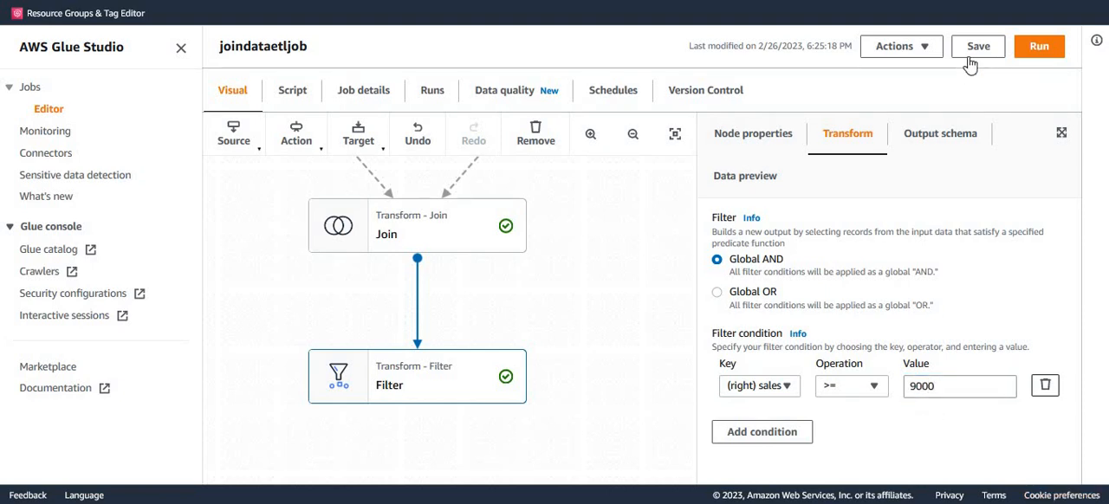
pyautogui.click(978, 48)
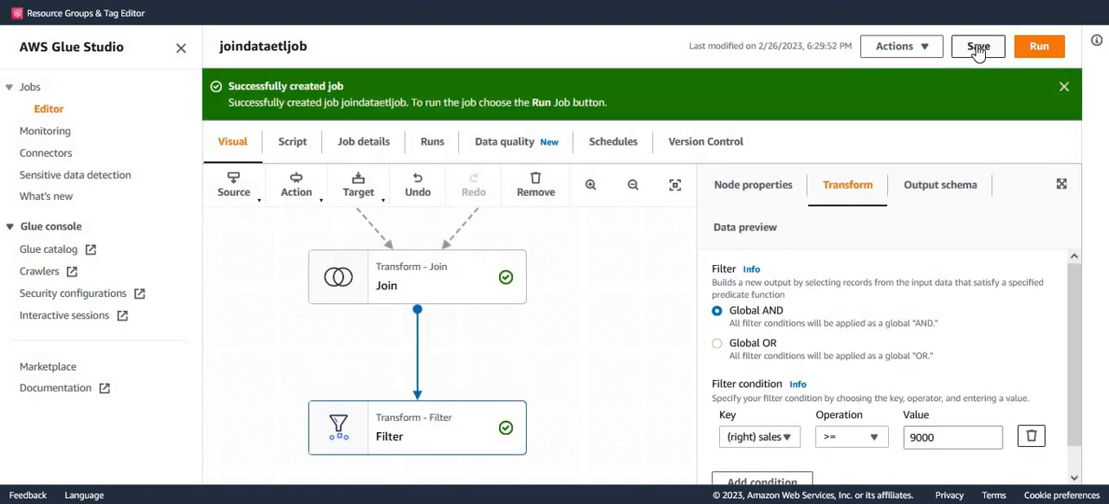
pyautogui.click(1065, 86)
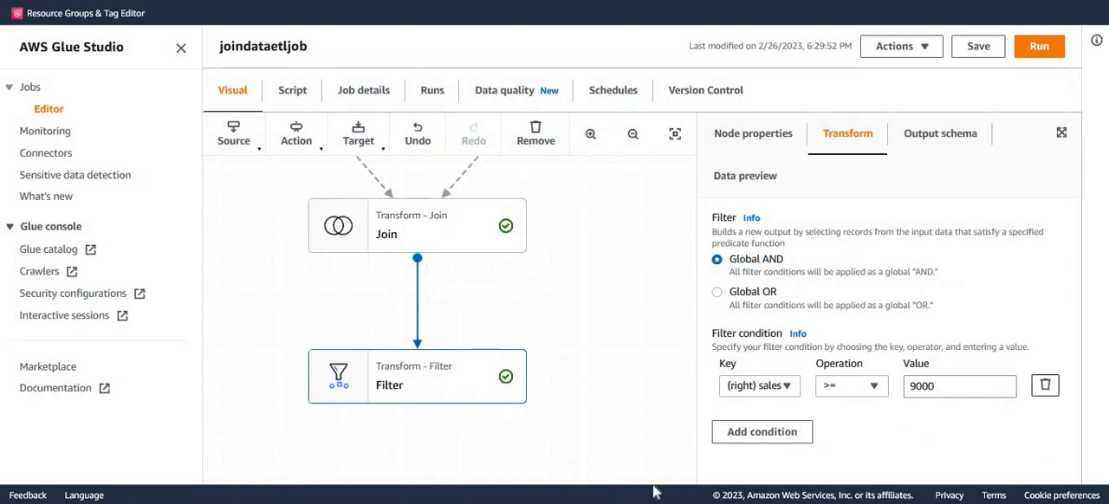
# Add a Select Fields transform node as a child of the Filter node.
pyautogui.moveTo(587, 419); pyautogui.dragTo(580, 271)
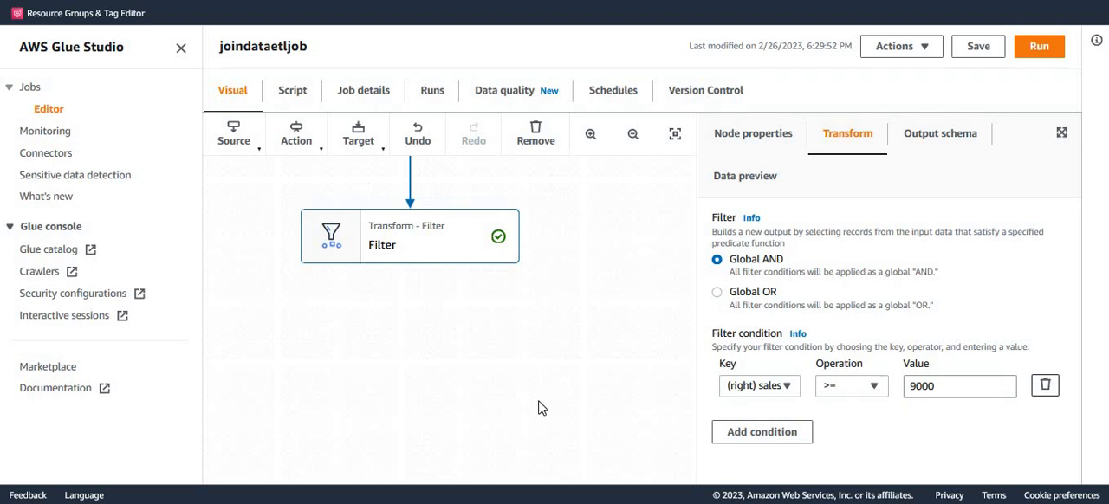
pyautogui.click(320, 151)
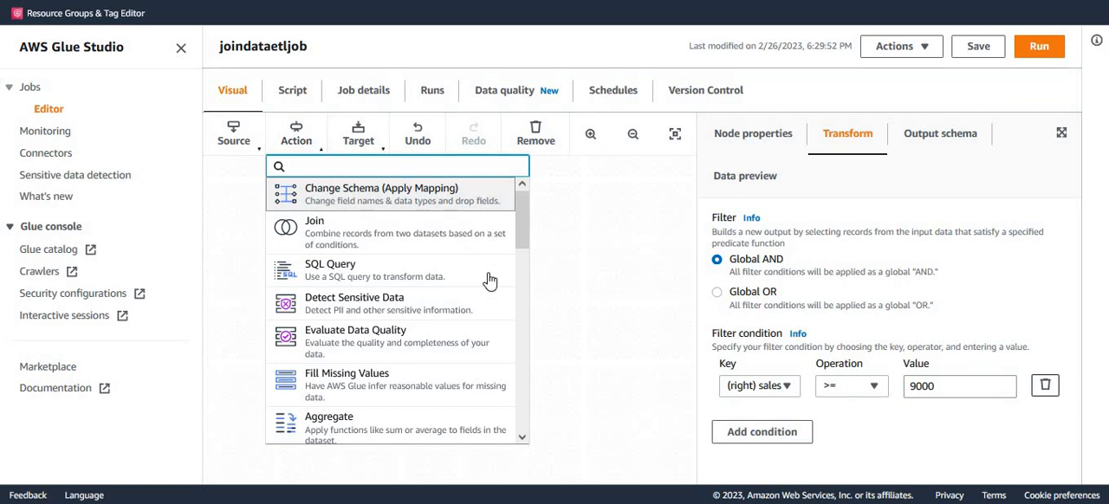
pyautogui.moveTo(524, 234); pyautogui.dragTo(516, 339)
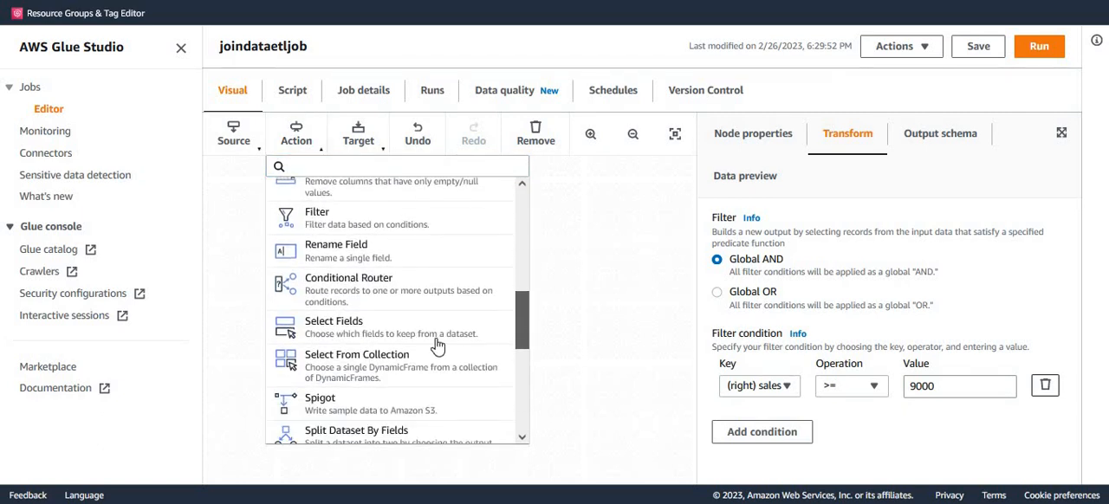
pyautogui.click(382, 337)
pyautogui.scroll(5, 559, 419)
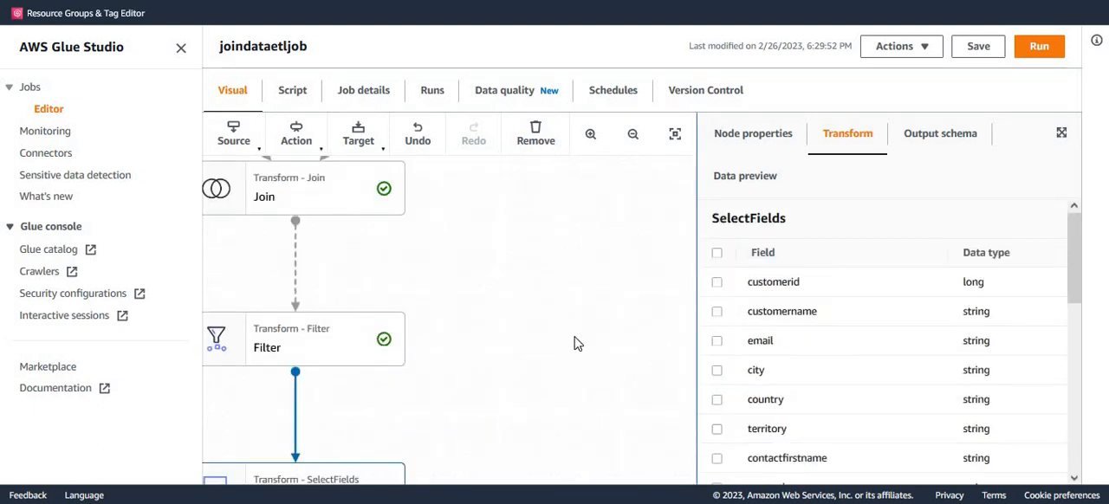
pyautogui.moveTo(467, 406); pyautogui.dragTo(591, 184)
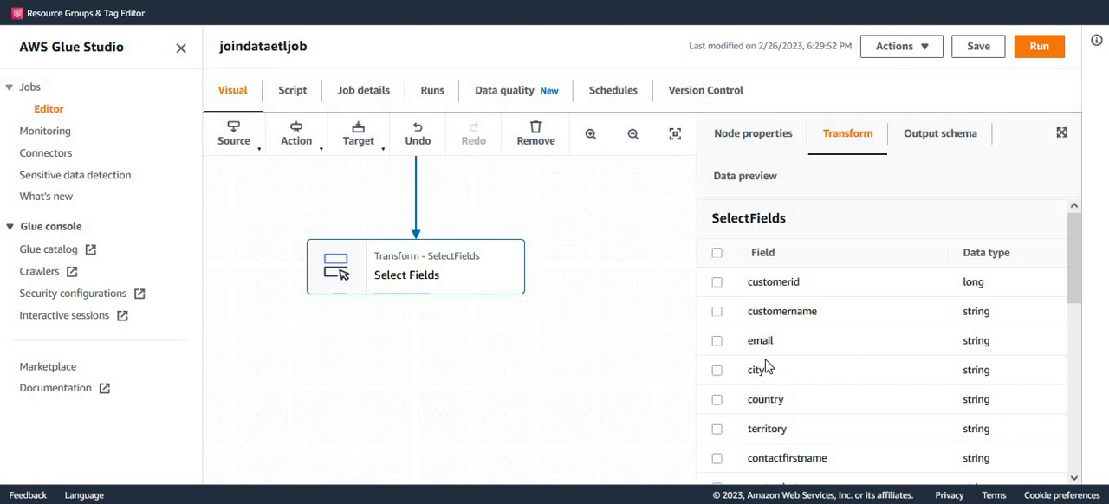
# Choose customername, email and (right) sales as the fields to keep in the Select Fields node, and review its output schema.
pyautogui.click(717, 311)
pyautogui.click(716, 341)
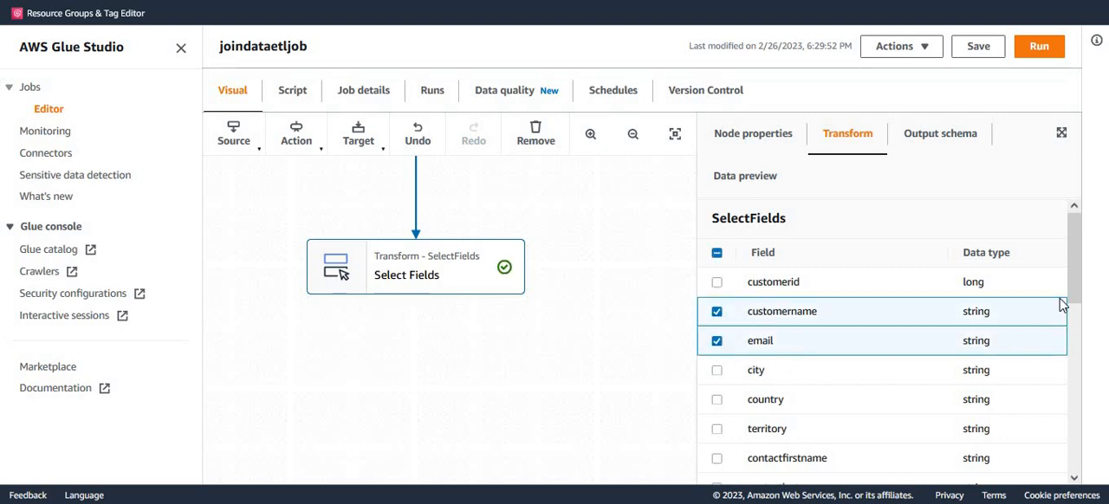
pyautogui.moveTo(1077, 281); pyautogui.dragTo(1090, 487)
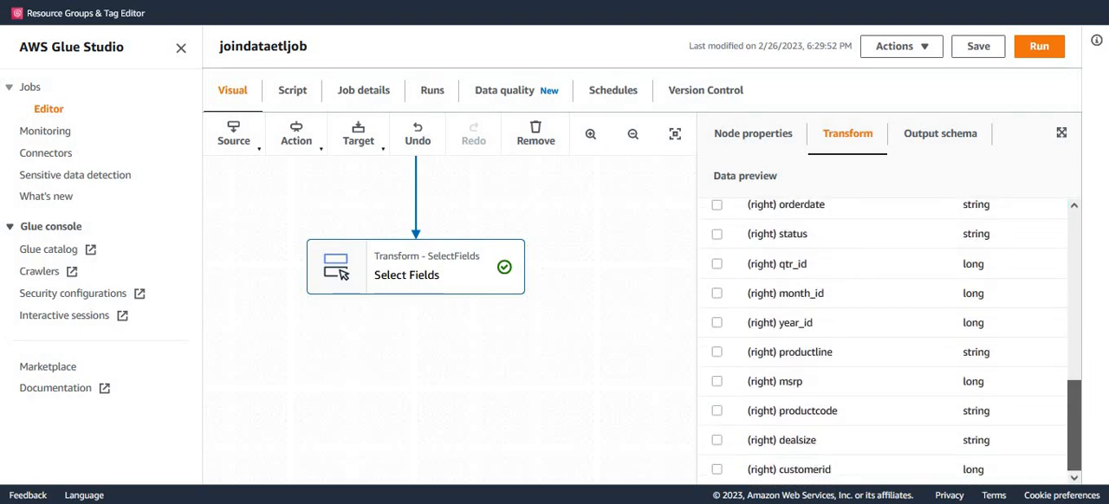
pyautogui.scroll(3, 762, 344)
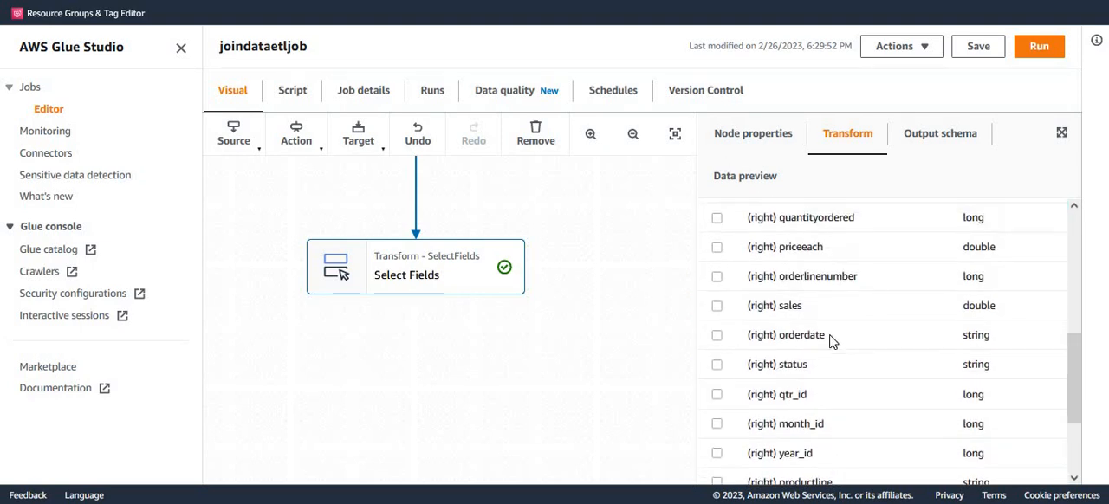
pyautogui.click(717, 306)
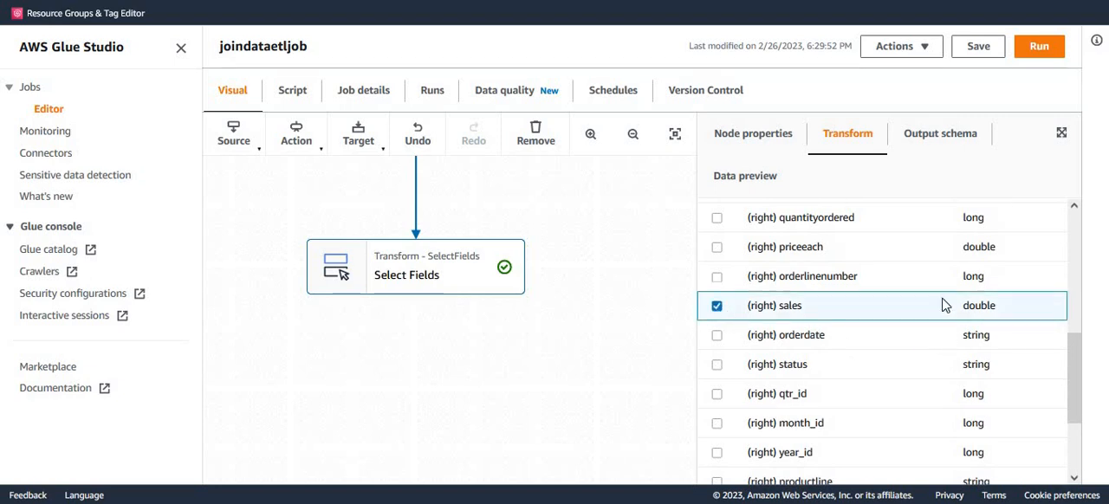
pyautogui.click(944, 139)
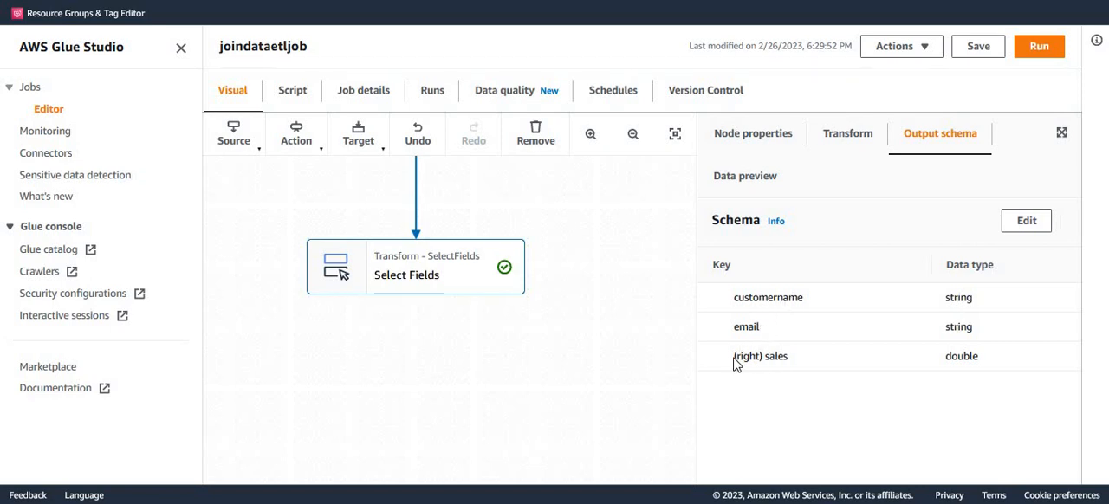
pyautogui.moveTo(735, 359); pyautogui.dragTo(791, 371)
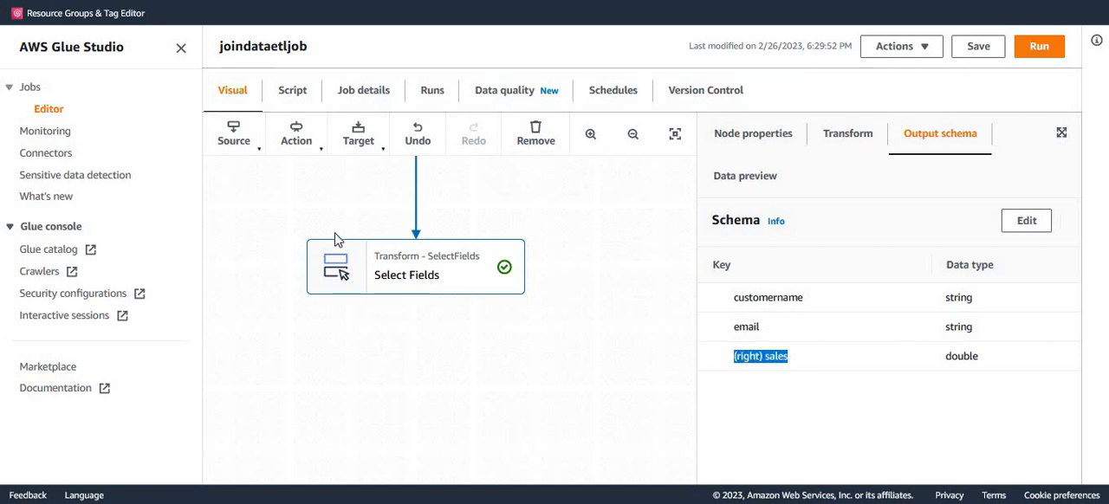
# Add a Rename Field transform node as a child of the Select Fields node.
pyautogui.click(297, 137)
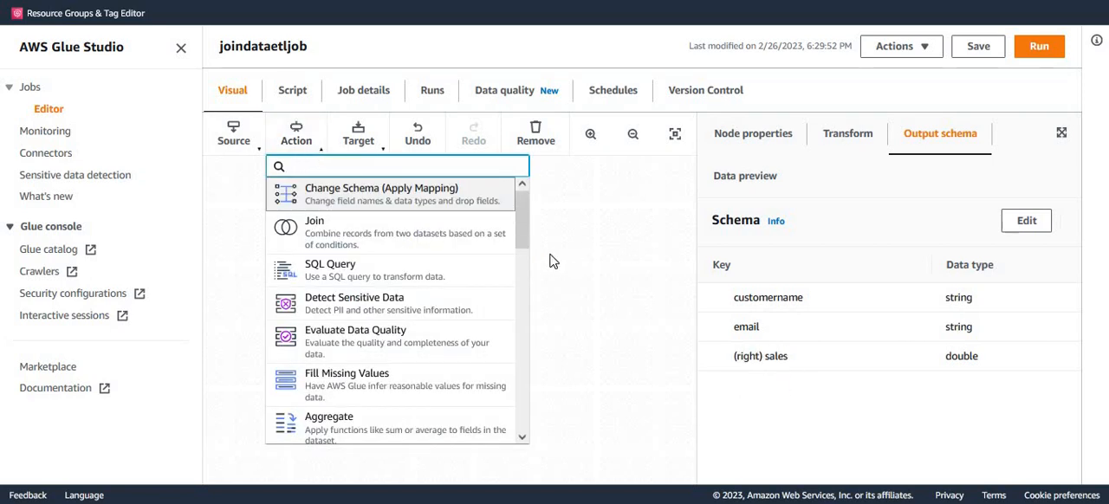
pyautogui.moveTo(521, 224); pyautogui.dragTo(511, 306)
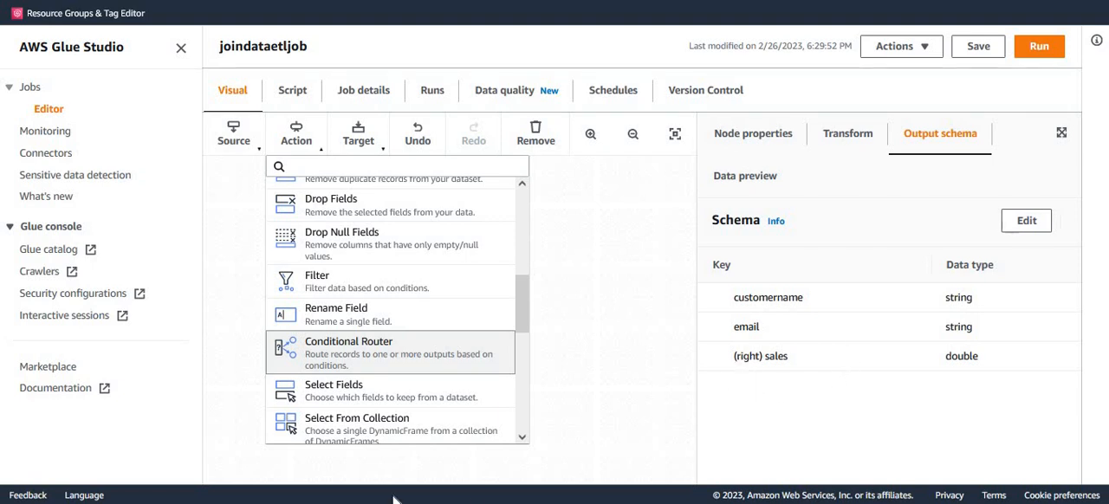
pyautogui.click(342, 314)
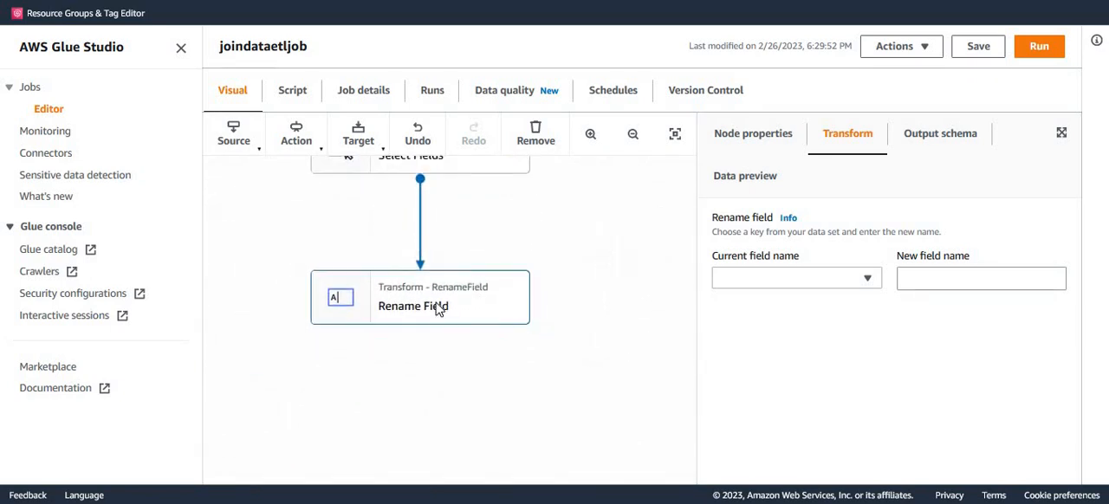
# Rename the (right) sales field to sales in the Rename Field node, and review its output schema.
pyautogui.click(868, 283)
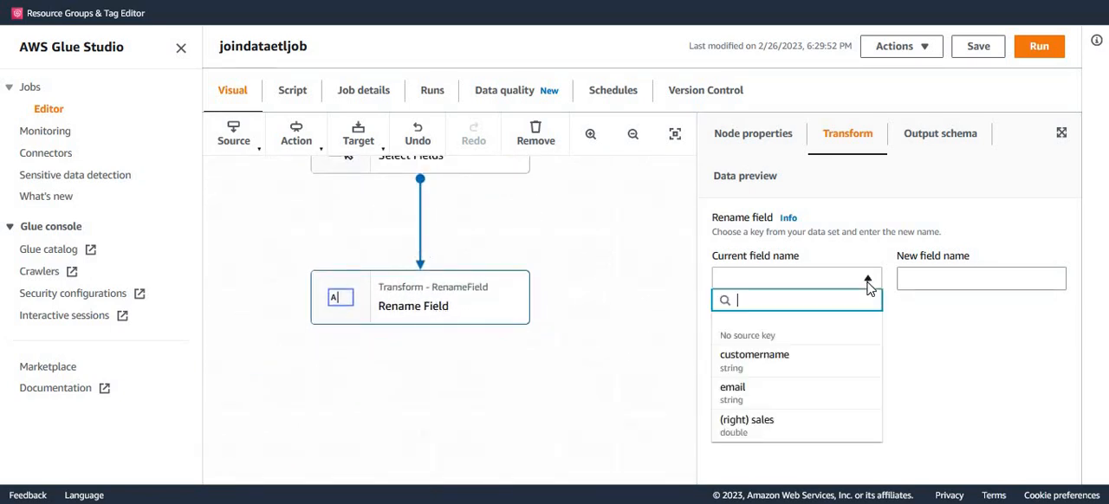
pyautogui.click(767, 438)
pyautogui.click(934, 275)
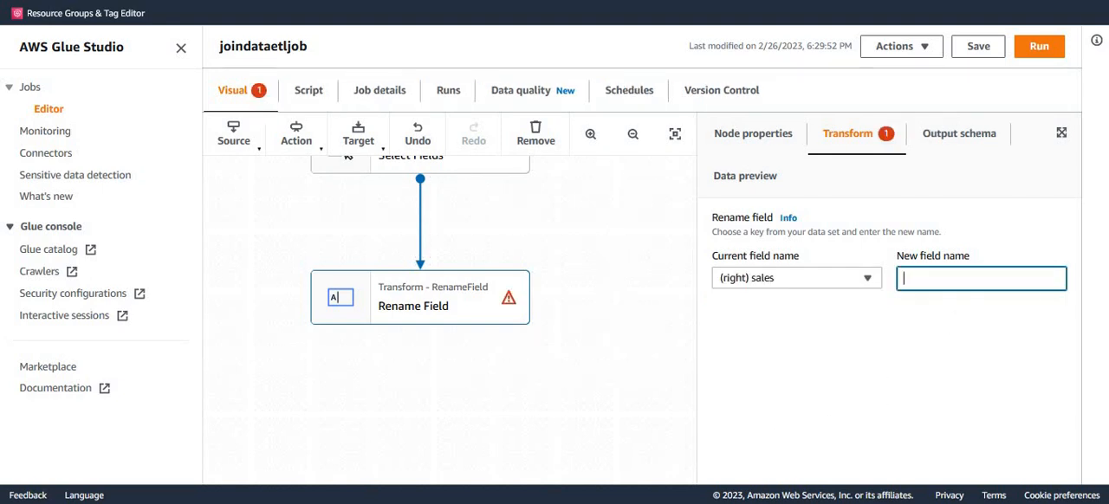
pyautogui.write('sales')
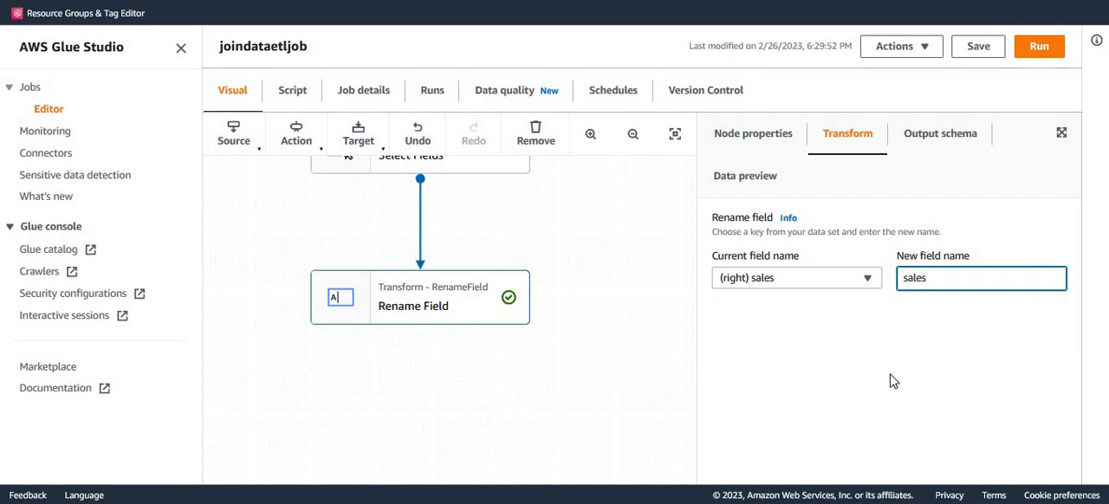
pyautogui.click(934, 144)
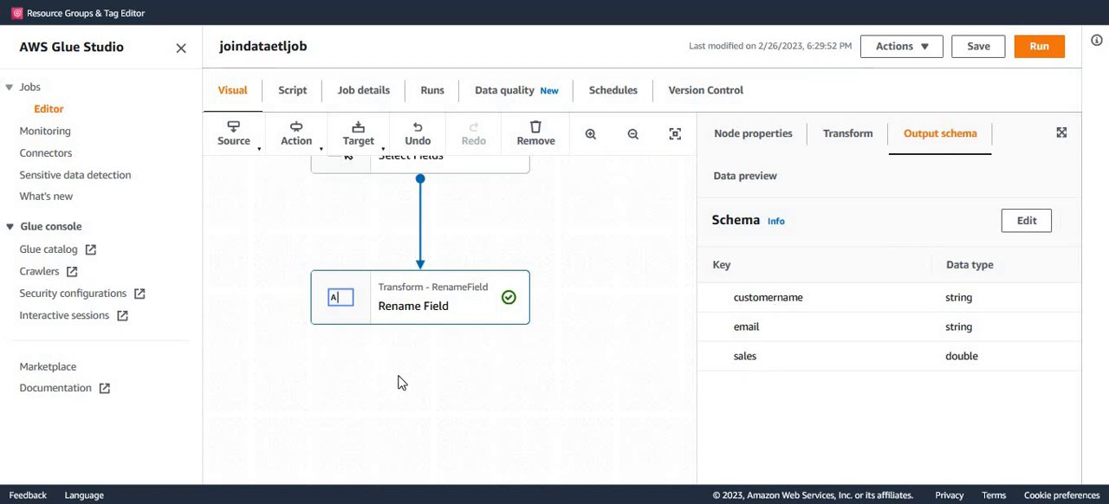
# Add an Amazon S3 data target node as a child of the Rename Field node.
pyautogui.moveTo(398, 376); pyautogui.dragTo(410, 283)
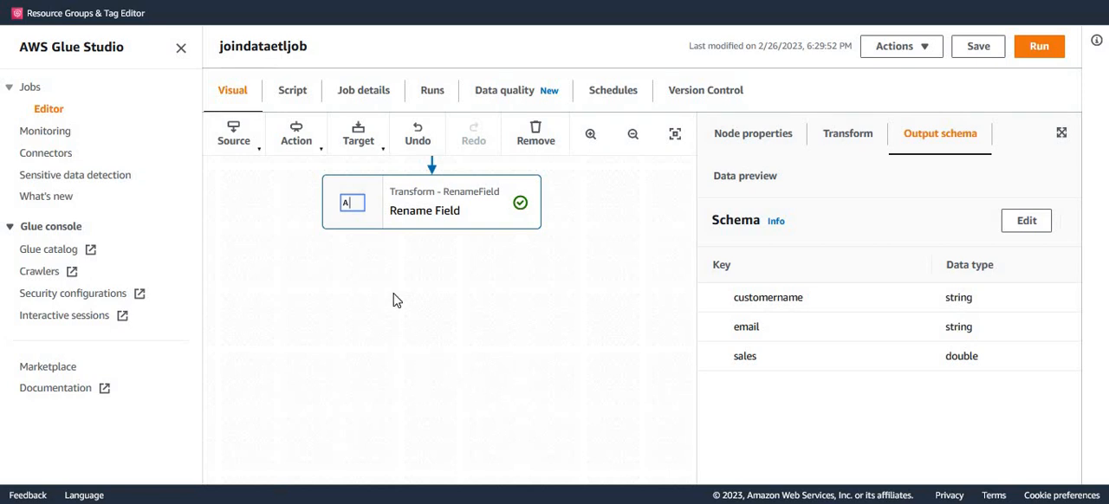
pyautogui.click(364, 152)
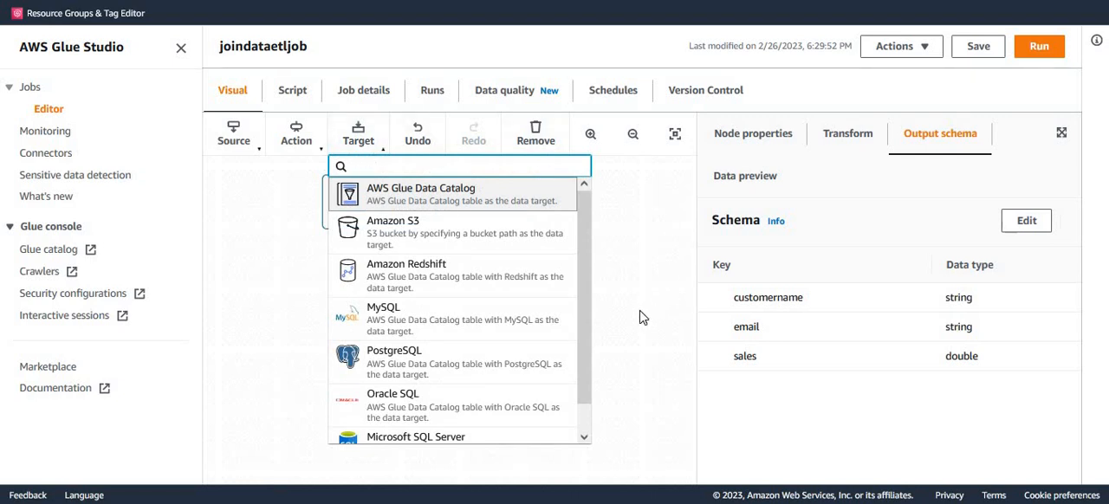
pyautogui.click(419, 236)
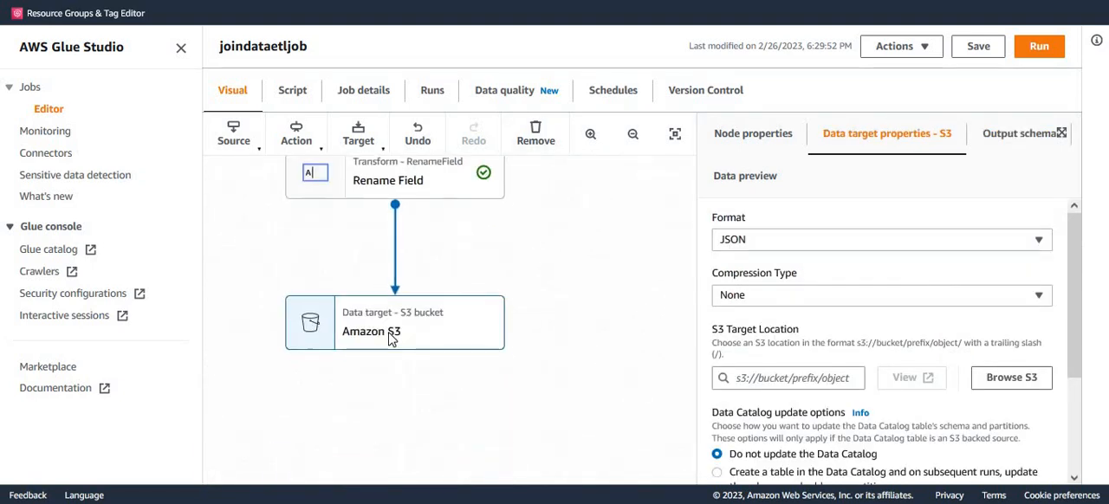
# Set the S3 target's format to Parquet and its compression type to Snappy.
pyautogui.click(1039, 244)
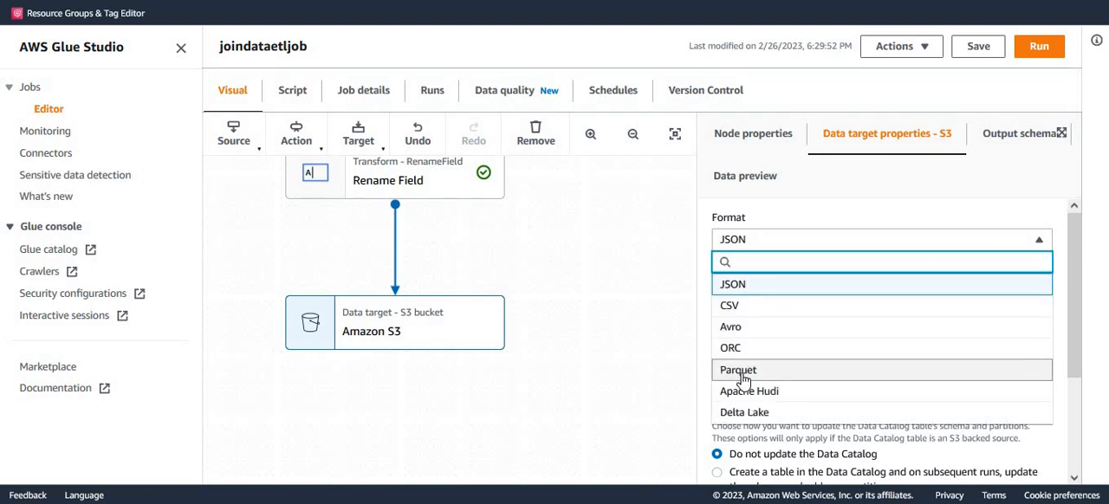
pyautogui.click(746, 372)
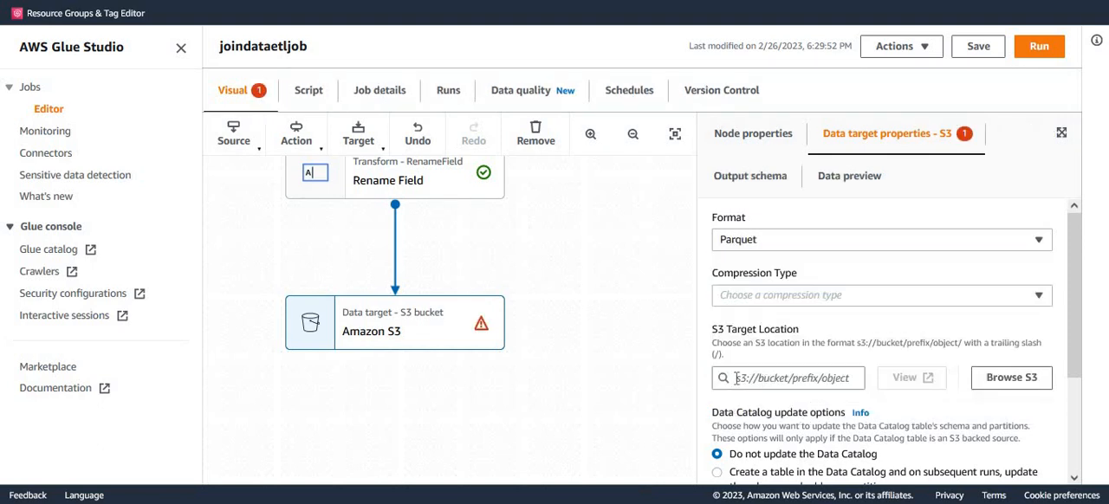
pyautogui.click(806, 299)
pyautogui.click(768, 341)
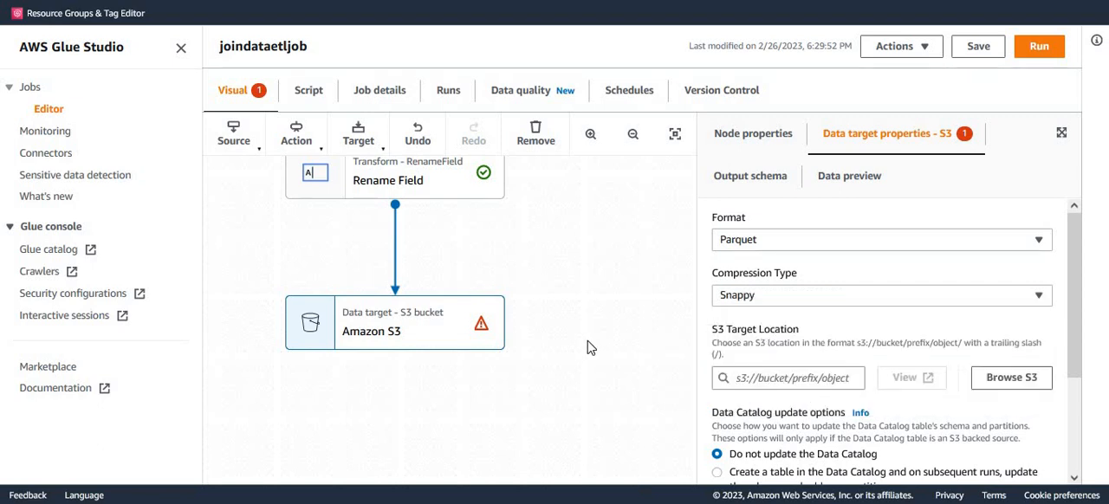
# Choose the customersales/ folder in the dojo-dataset bucket as the S3 target location.
pyautogui.click(1009, 381)
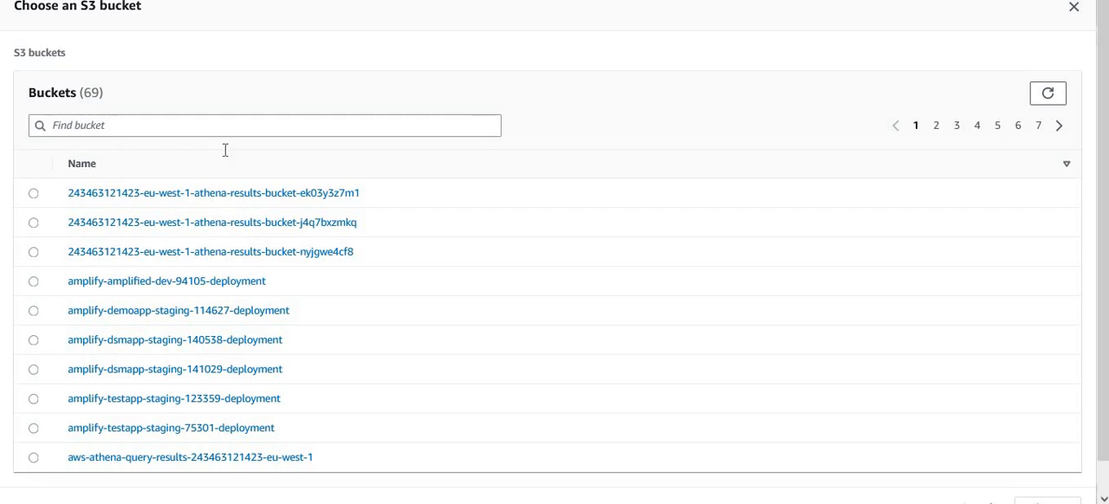
pyautogui.click(225, 130)
pyautogui.write('dojo')
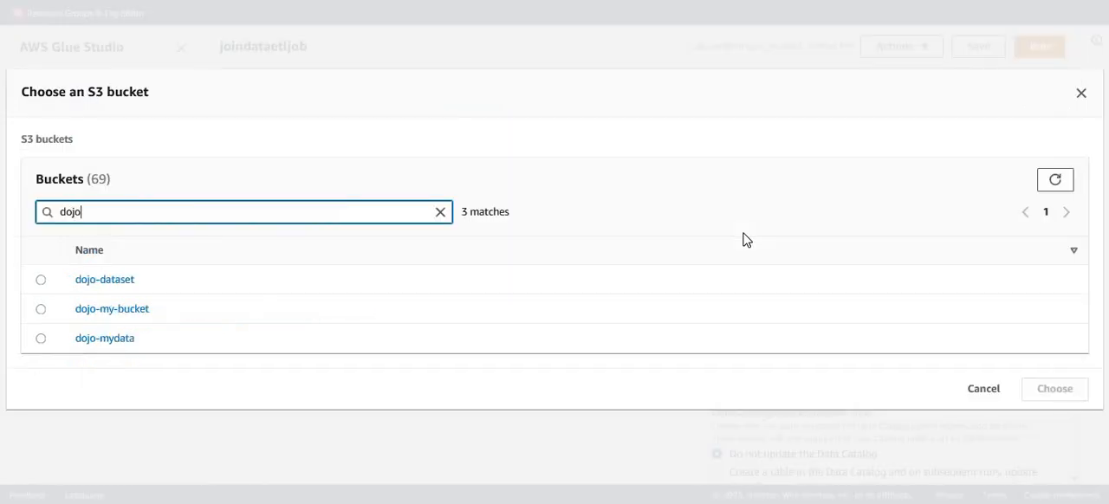
pyautogui.click(105, 279)
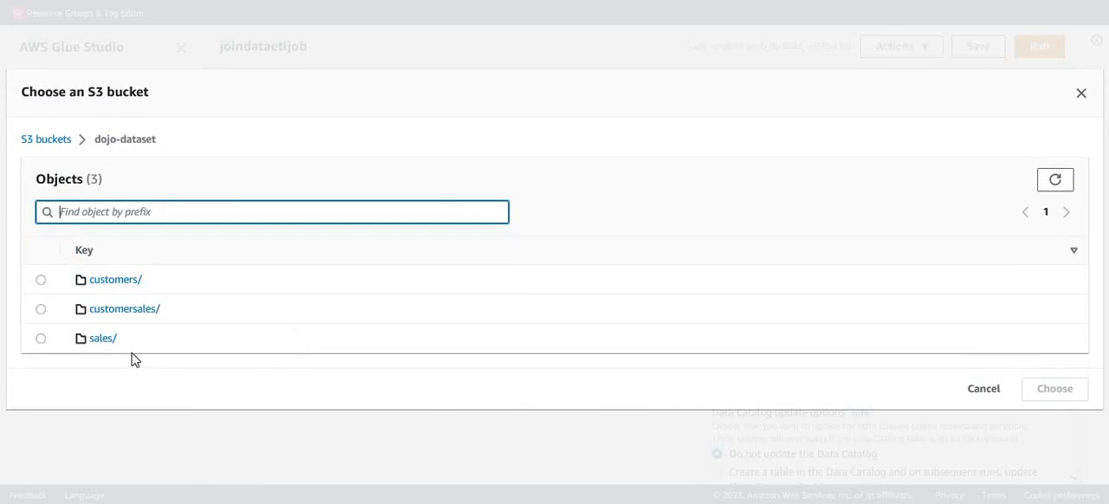
pyautogui.click(40, 309)
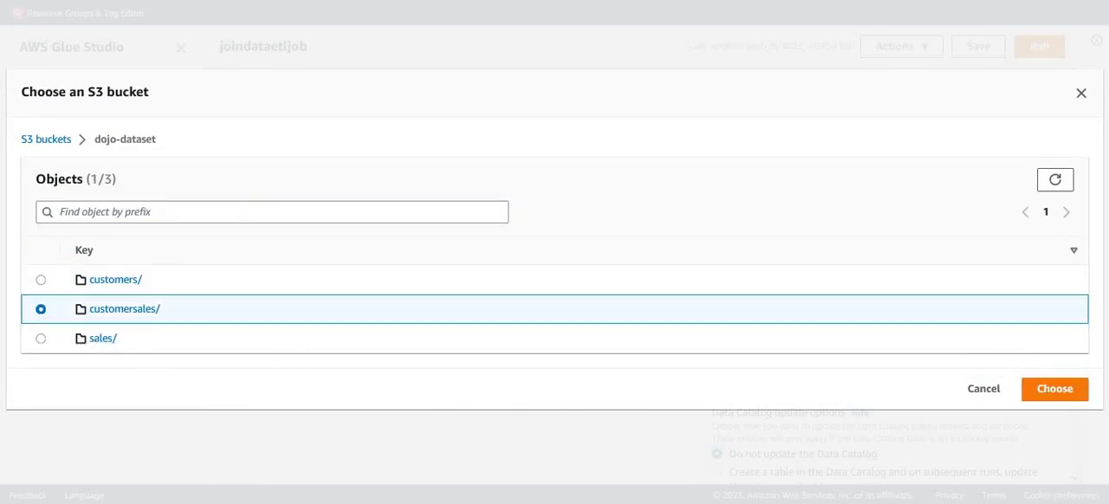
pyautogui.click(1055, 389)
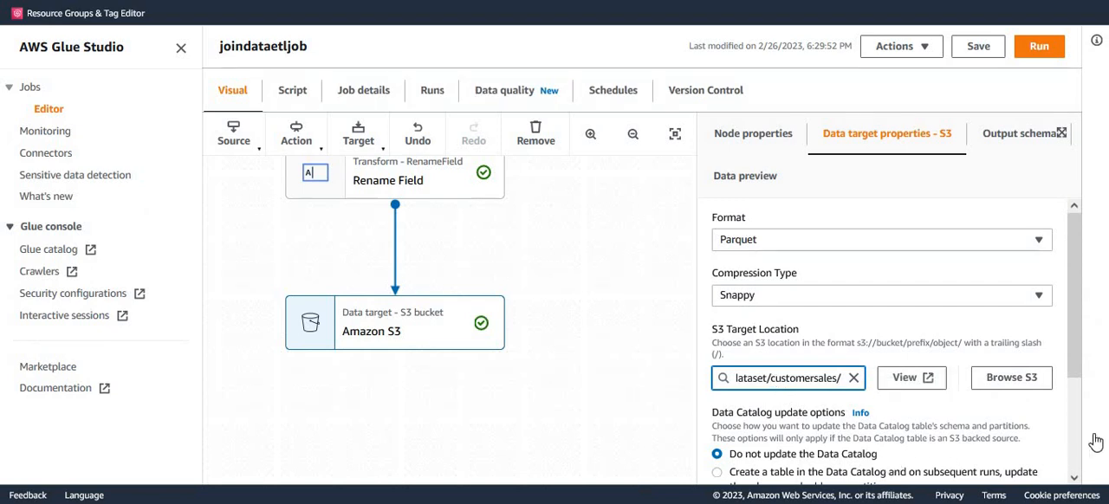
# Set the S3 target to create a Data Catalog table and, on subsequent runs, update the schema and add new partitions.
pyautogui.moveTo(1077, 358); pyautogui.dragTo(1033, 451)
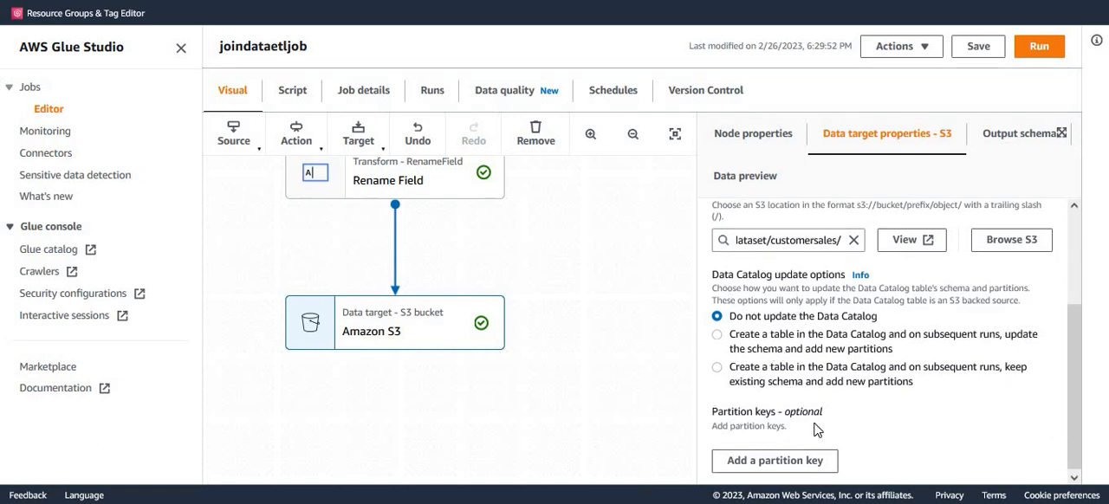
pyautogui.scroll(2, 866, 381)
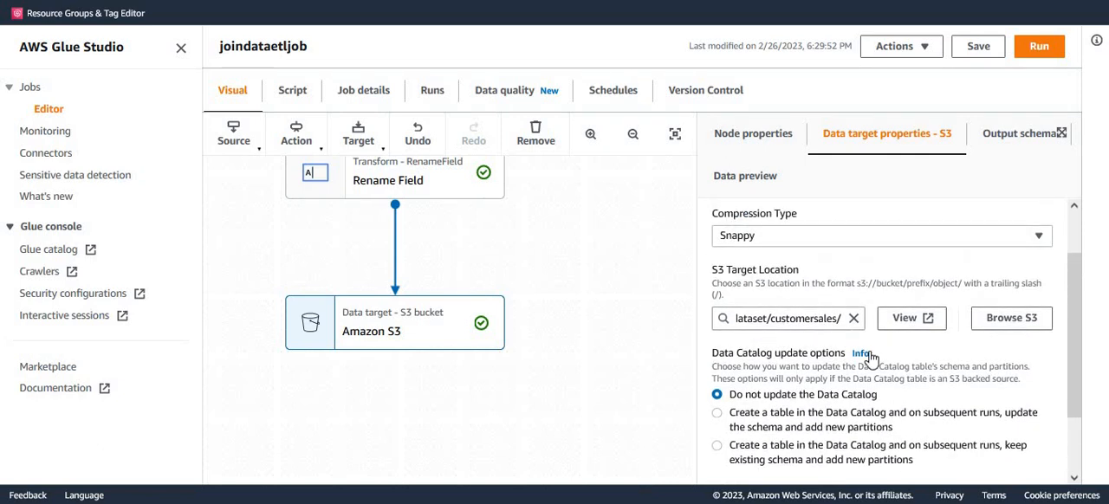
pyautogui.scroll(2, 771, 378)
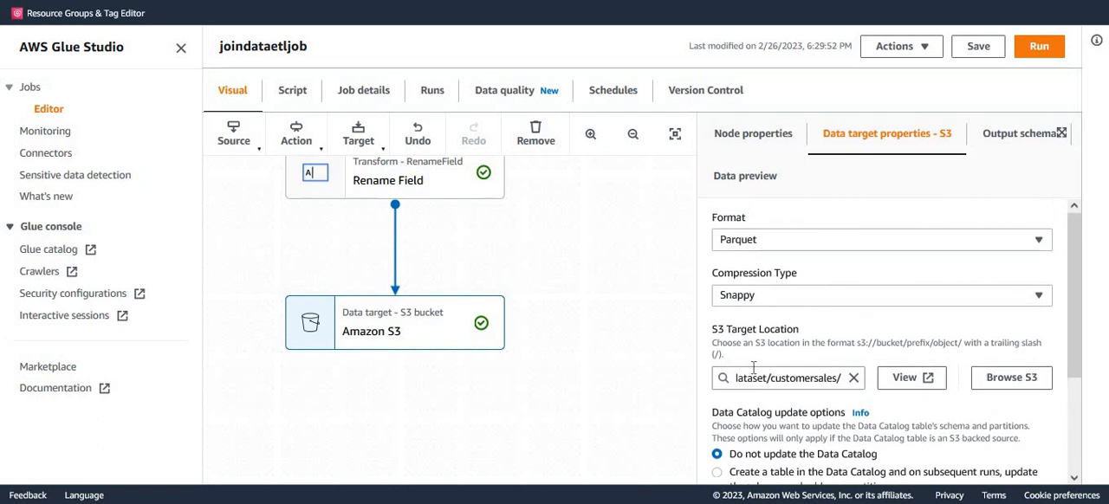
pyautogui.scroll(-2, 784, 401)
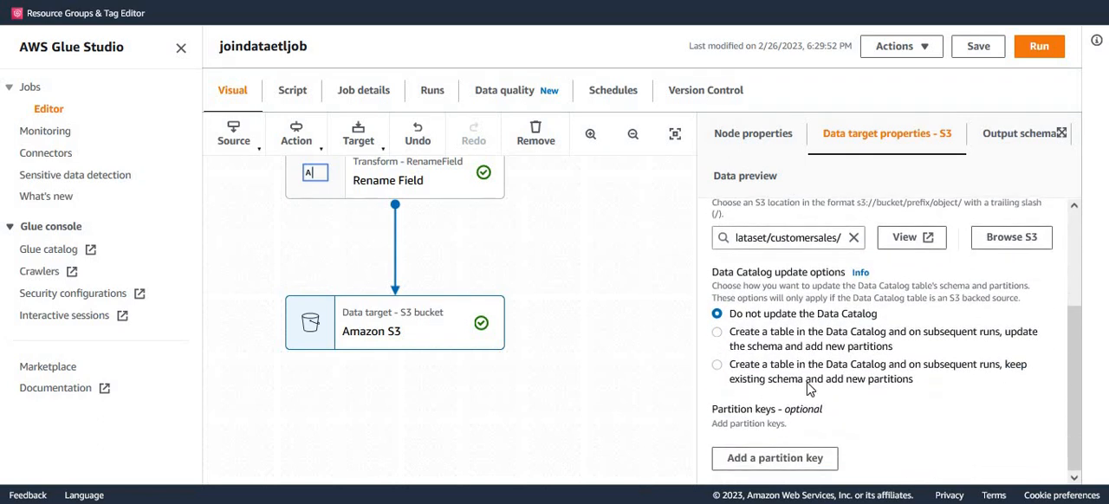
pyautogui.click(718, 367)
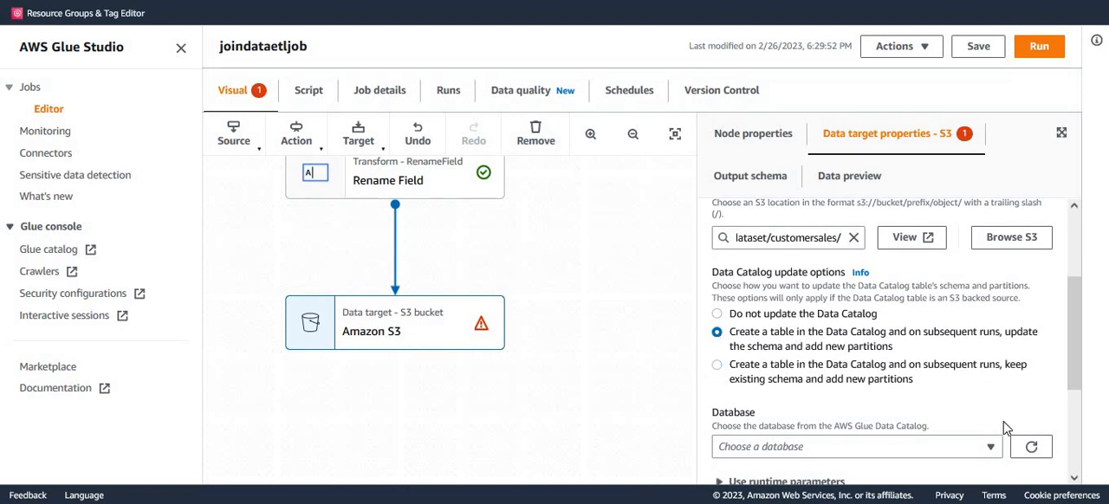
# Set the target's Data Catalog database to dojodb and the table name to customersales, and save the job.
pyautogui.scroll(-1, 1074, 392)
pyautogui.scroll(-3, 1075, 392)
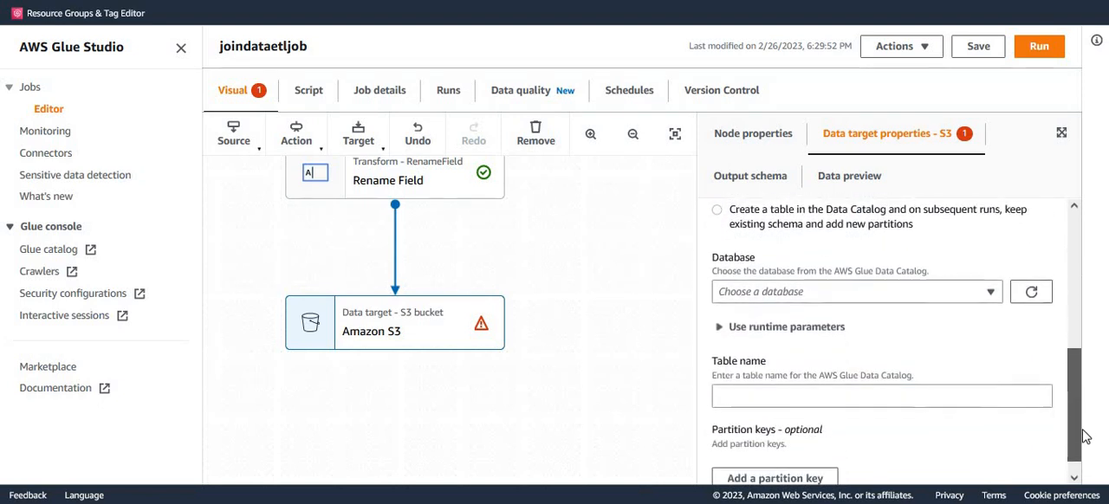
pyautogui.click(993, 288)
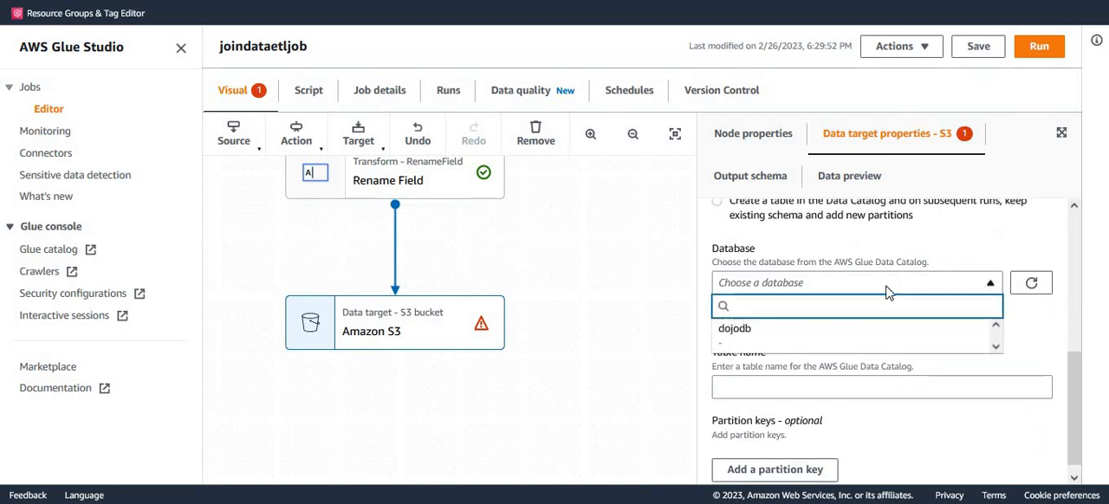
pyautogui.click(745, 329)
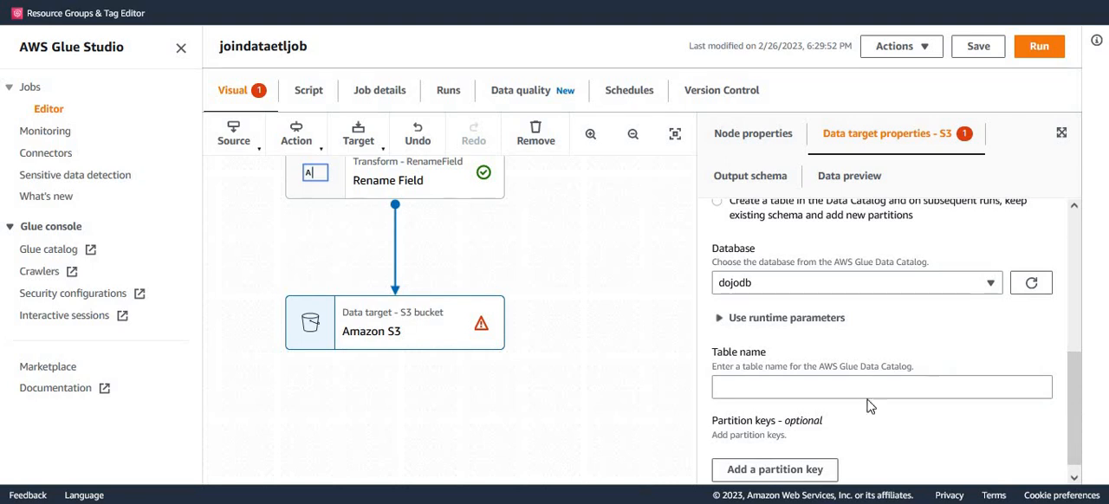
pyautogui.click(743, 388)
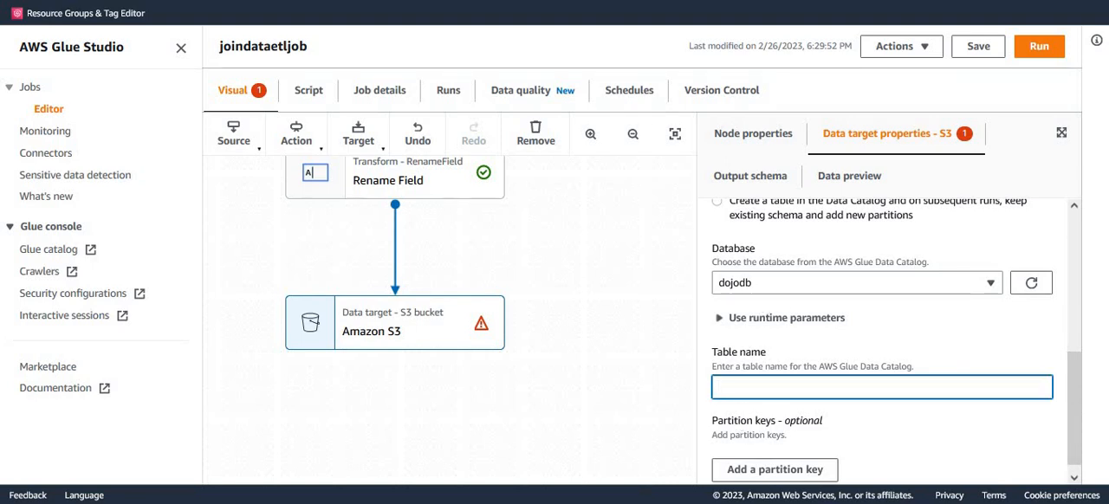
pyautogui.write('custom')
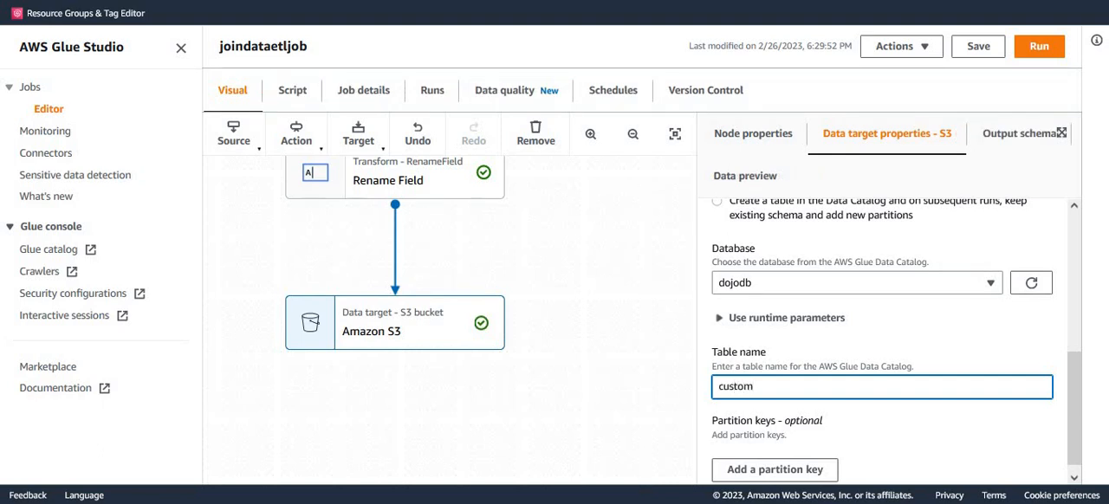
pyautogui.write('ersa')
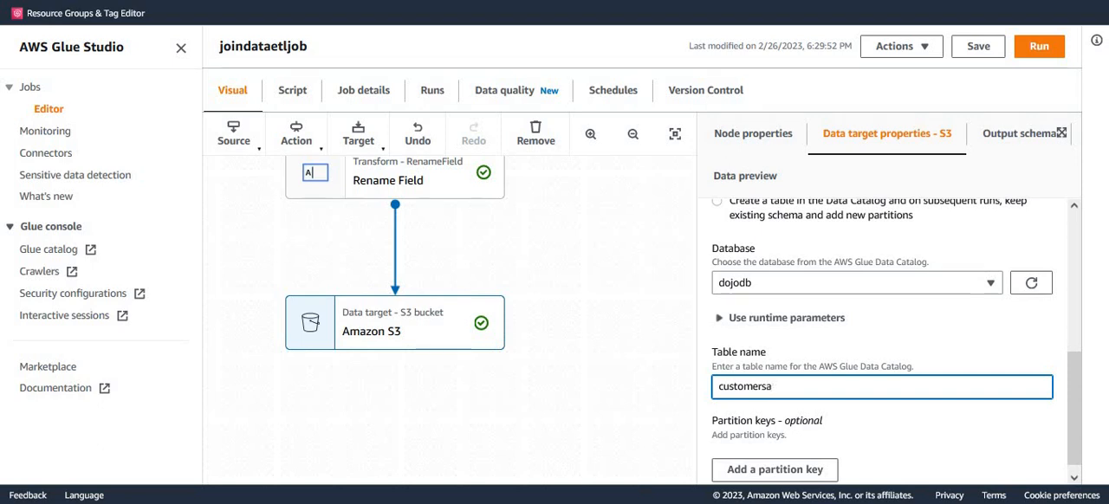
pyautogui.write('les')
pyautogui.click(979, 52)
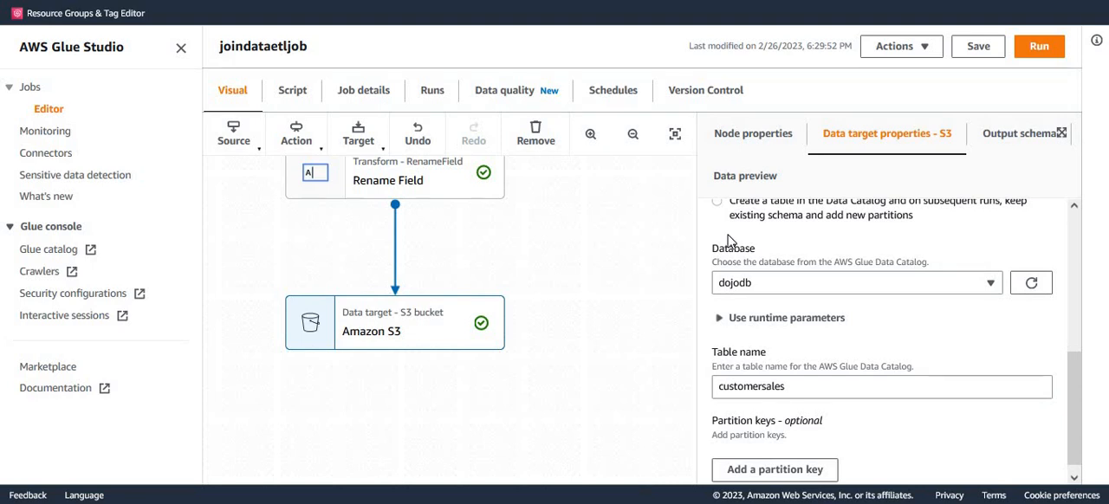
pyautogui.click(979, 48)
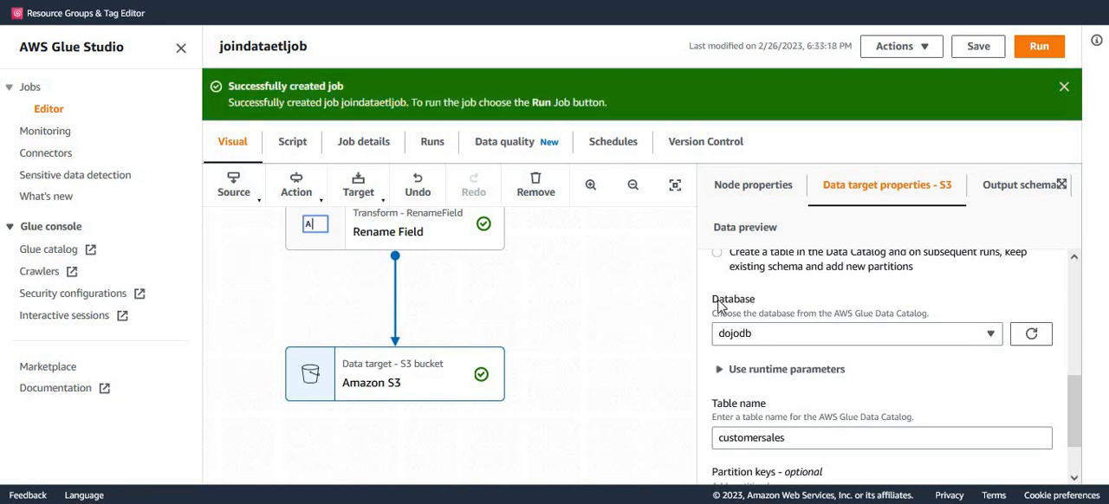
pyautogui.click(1064, 89)
# Examine the job graph from the Data Catalog sources through the Join, Filter and Select Fields nodes.
pyautogui.moveTo(570, 199); pyautogui.dragTo(568, 440)
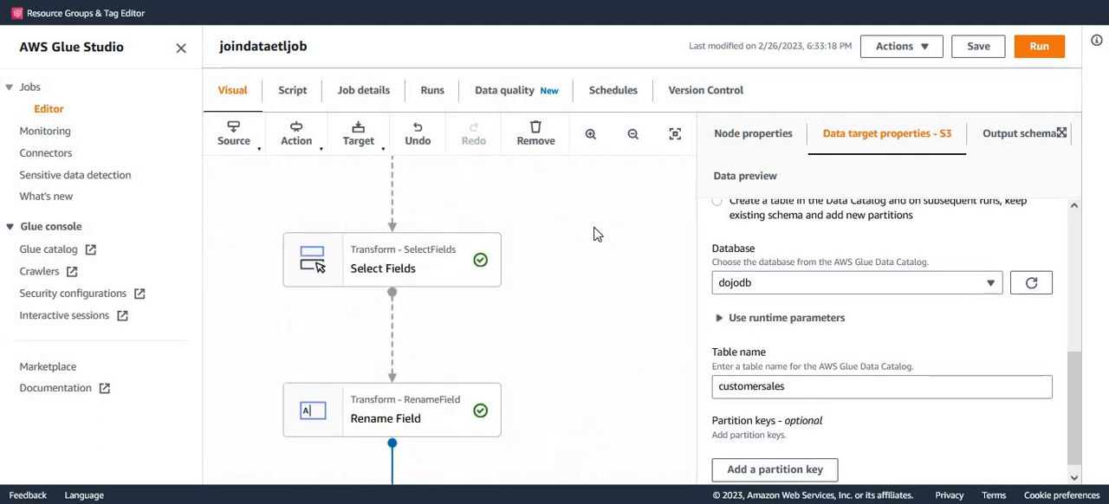
pyautogui.moveTo(594, 234); pyautogui.dragTo(599, 436)
pyautogui.moveTo(602, 257); pyautogui.dragTo(591, 433)
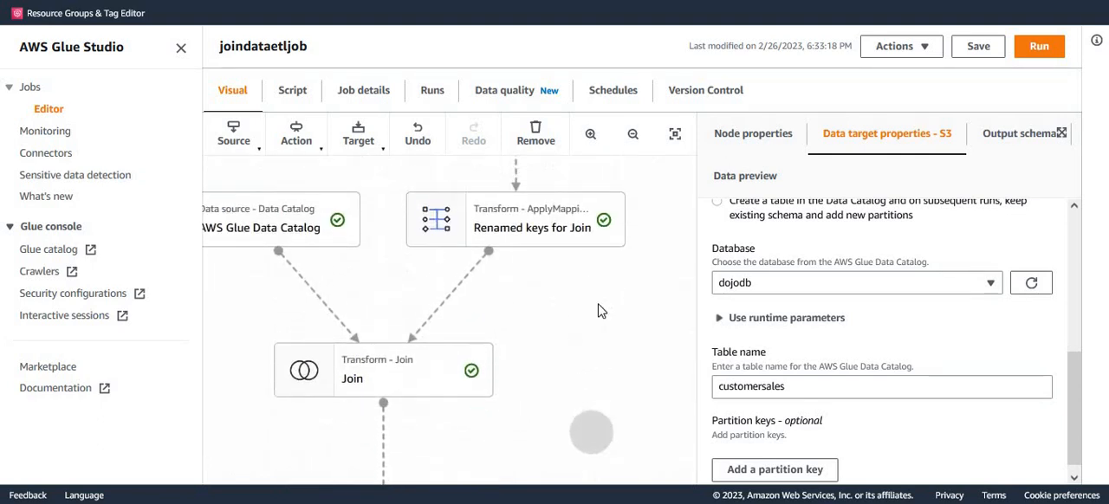
pyautogui.moveTo(592, 306); pyautogui.dragTo(636, 476)
pyautogui.moveTo(625, 294); pyautogui.dragTo(638, 315)
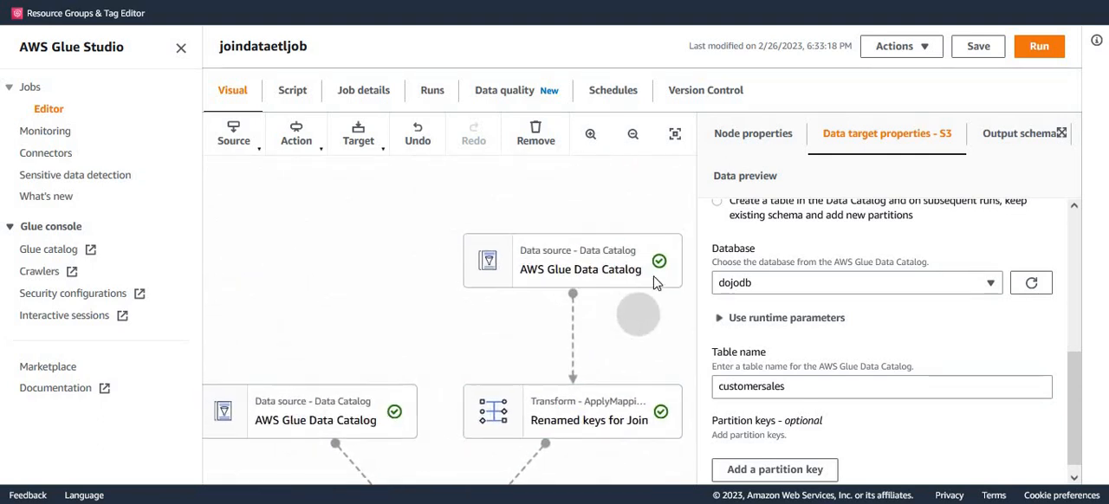
pyautogui.moveTo(656, 283); pyautogui.dragTo(649, 173)
pyautogui.moveTo(631, 386); pyautogui.dragTo(614, 344)
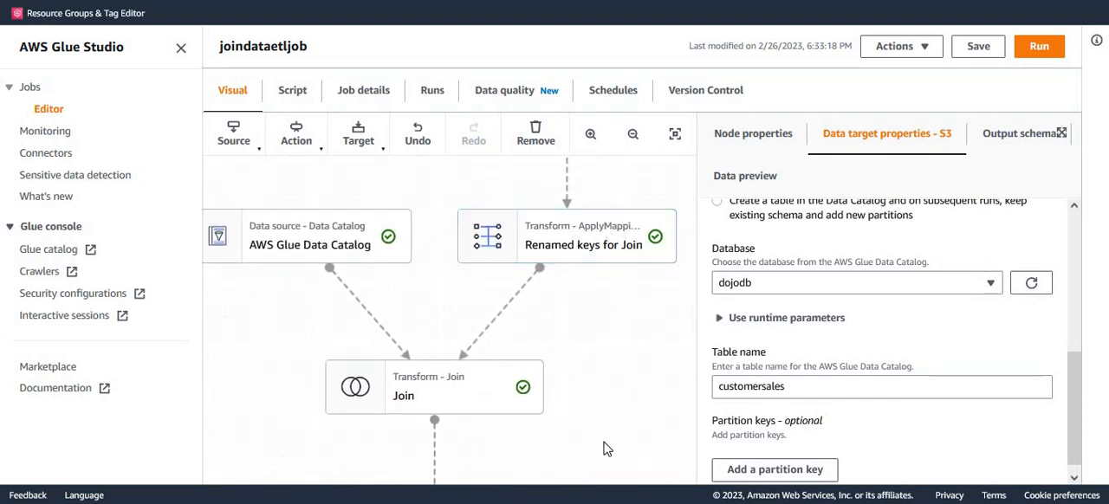
pyautogui.moveTo(606, 459); pyautogui.dragTo(629, 279)
pyautogui.moveTo(634, 410); pyautogui.dragTo(594, 276)
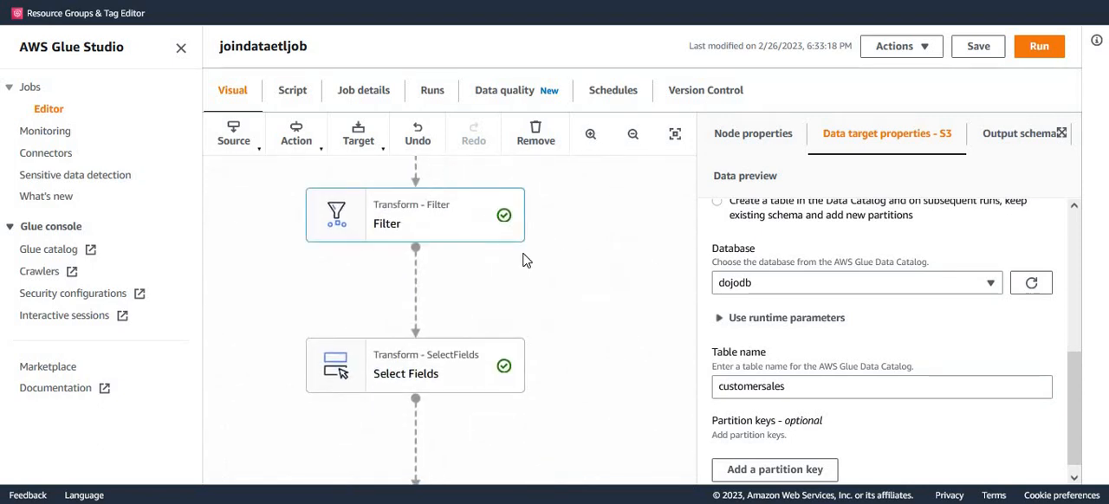
# Save the joindataetljob job with its completed graph and start a job run.
pyautogui.moveTo(661, 419); pyautogui.dragTo(652, 253)
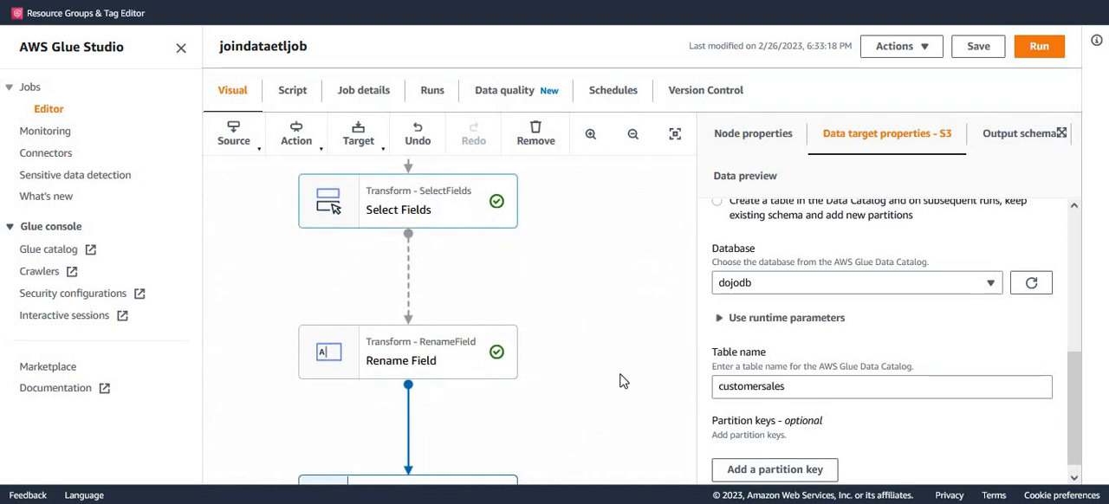
pyautogui.moveTo(626, 431); pyautogui.dragTo(655, 329)
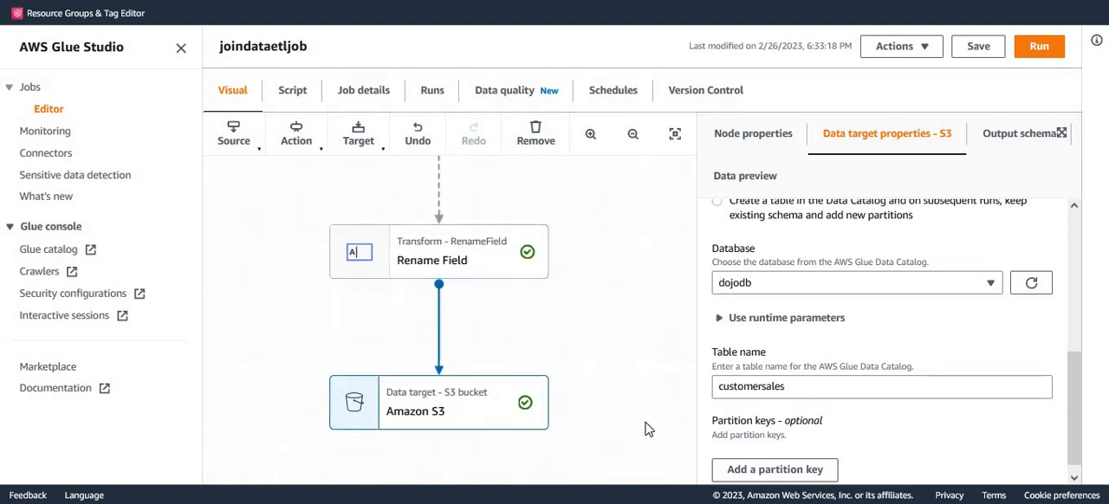
pyautogui.moveTo(644, 395); pyautogui.dragTo(656, 323)
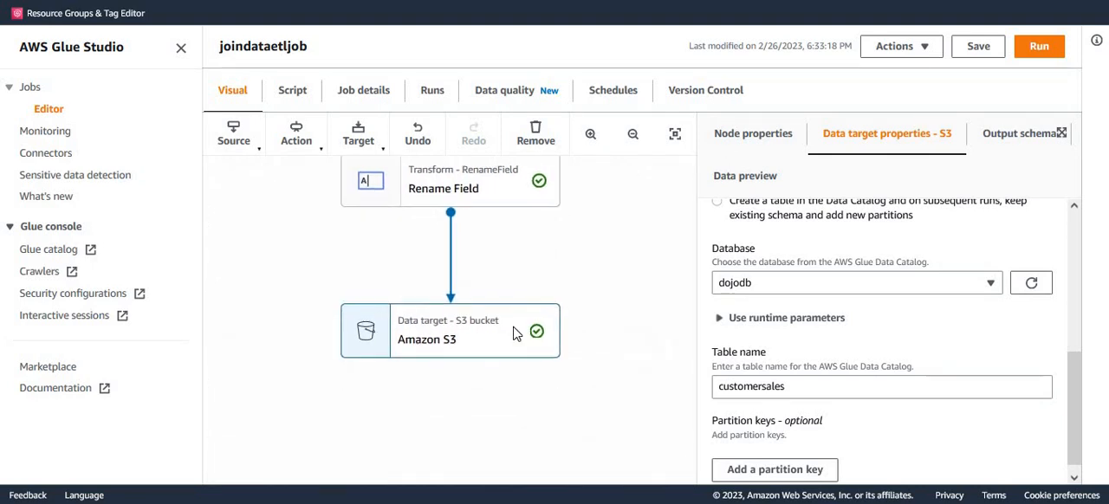
pyautogui.click(978, 52)
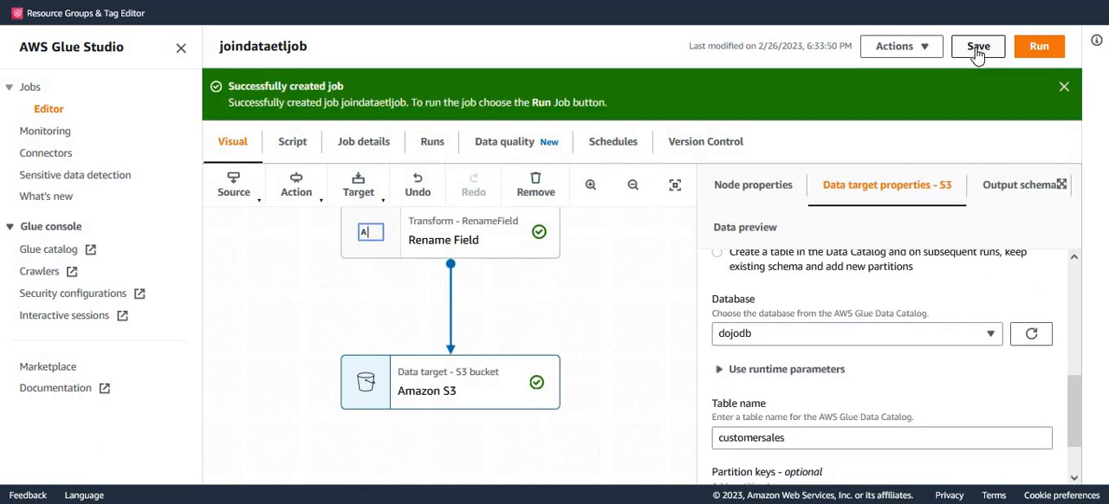
pyautogui.click(1064, 87)
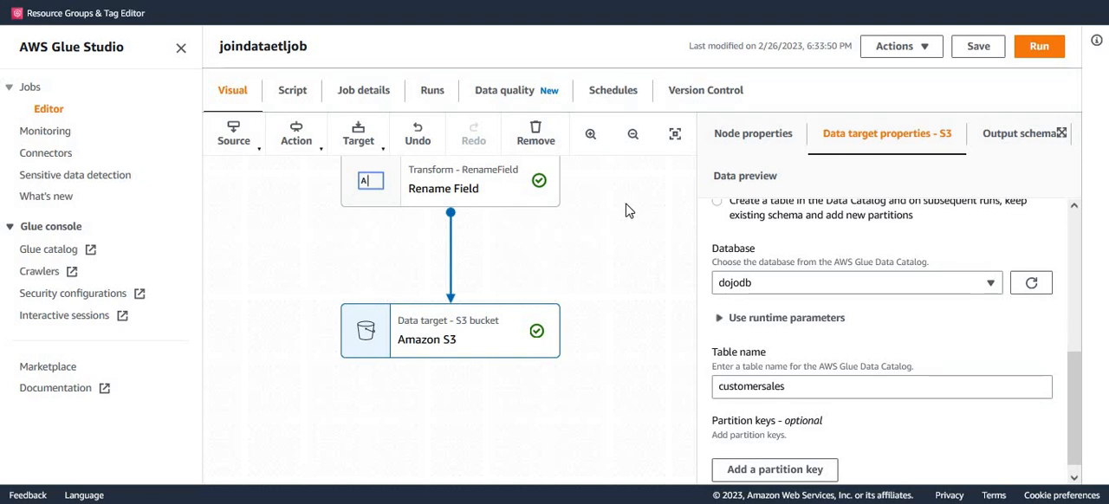
pyautogui.click(1040, 49)
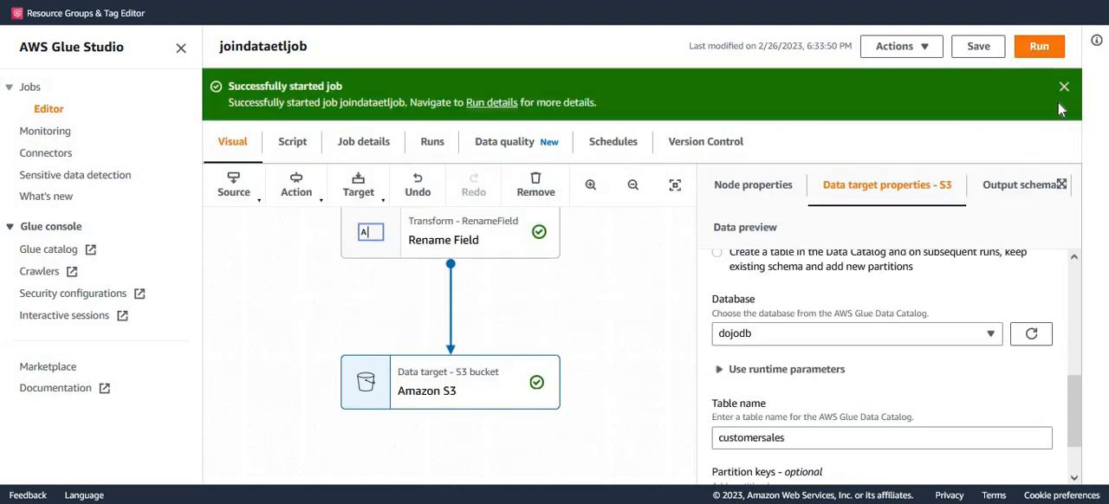
pyautogui.click(1064, 89)
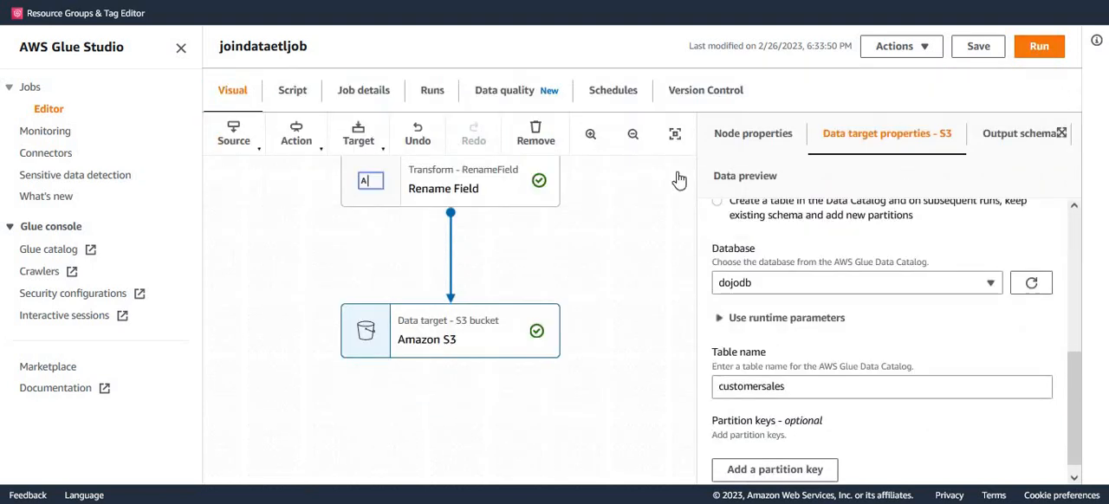
# Check the run status and details of the current joindataetljob run.
pyautogui.click(434, 92)
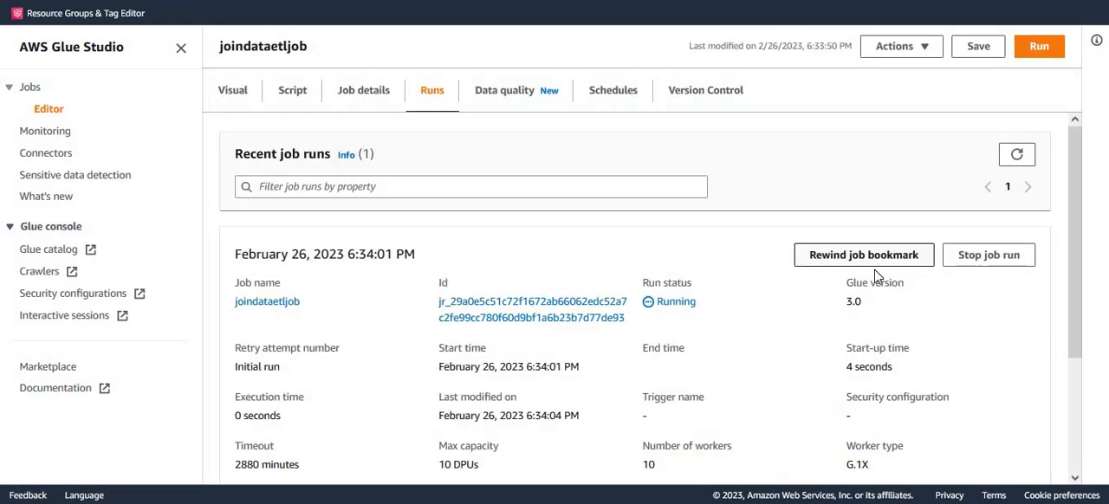
pyautogui.scroll(-1, 851, 355)
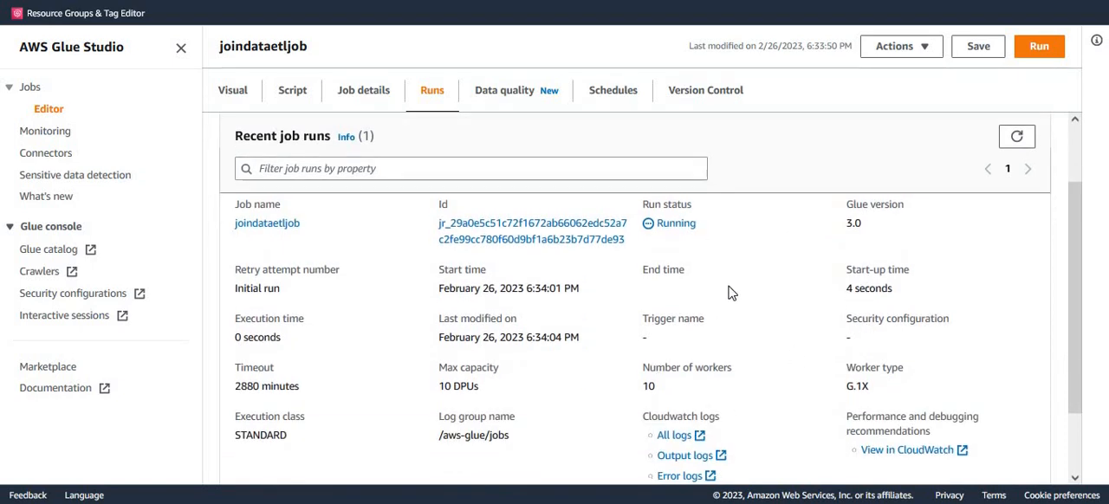
pyautogui.scroll(1, 754, 367)
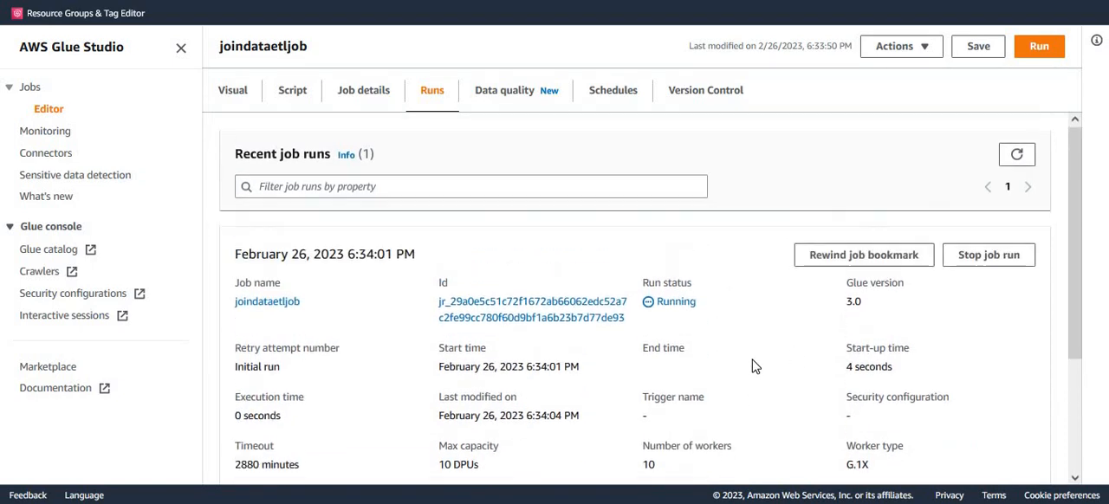
pyautogui.scroll(-1, 754, 369)
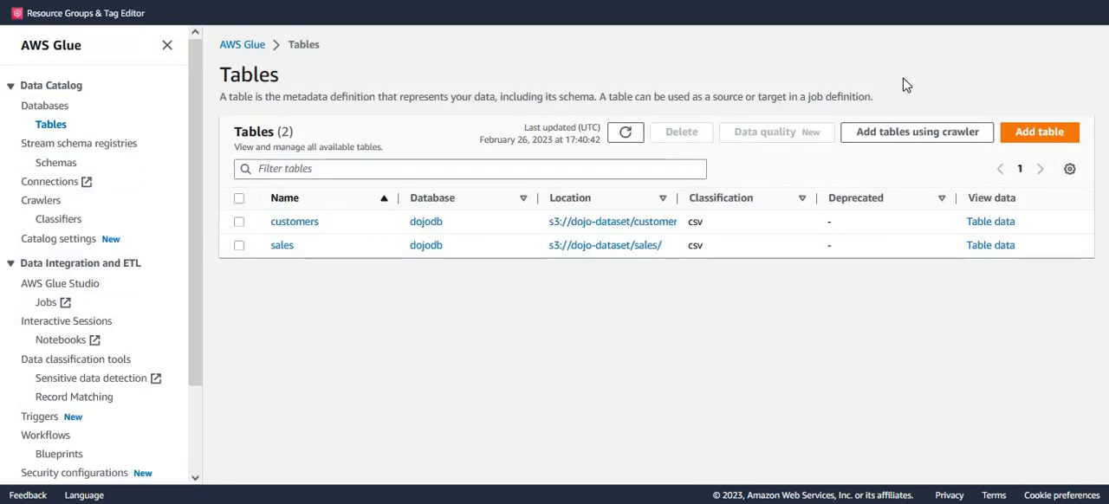
# Refresh the Data Catalog table list and open the customersales table's storage location in Amazon S3.
pyautogui.click(630, 136)
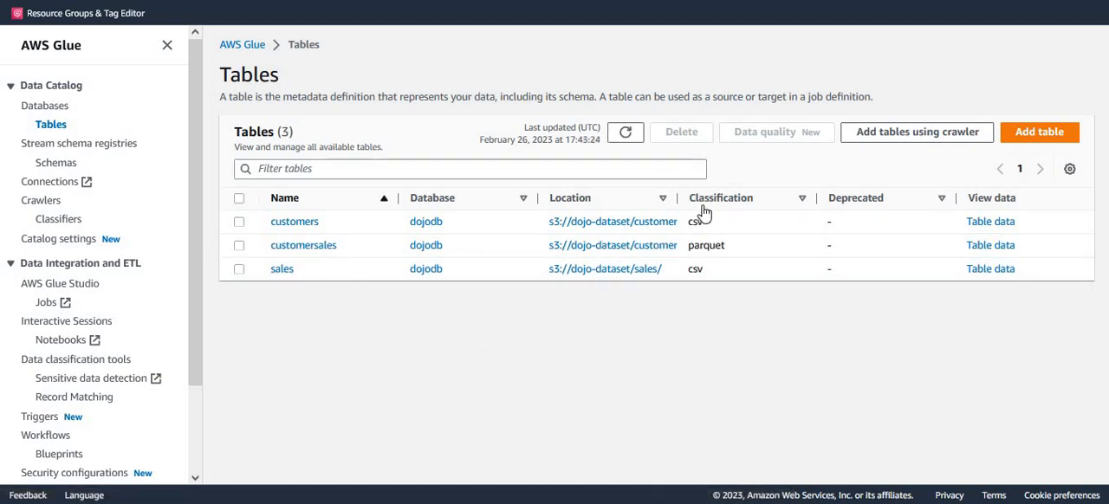
pyautogui.moveTo(715, 199); pyautogui.dragTo(799, 199)
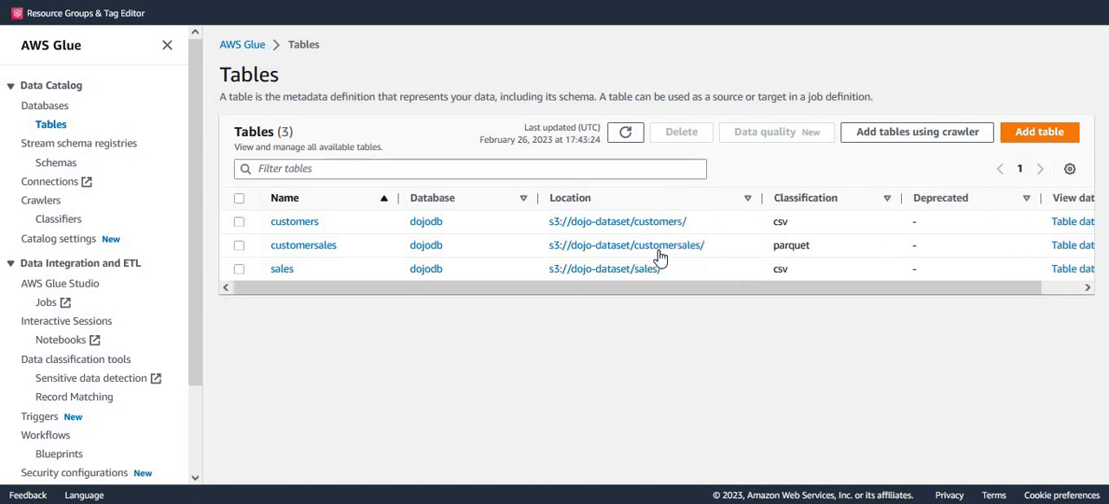
pyautogui.click(692, 250)
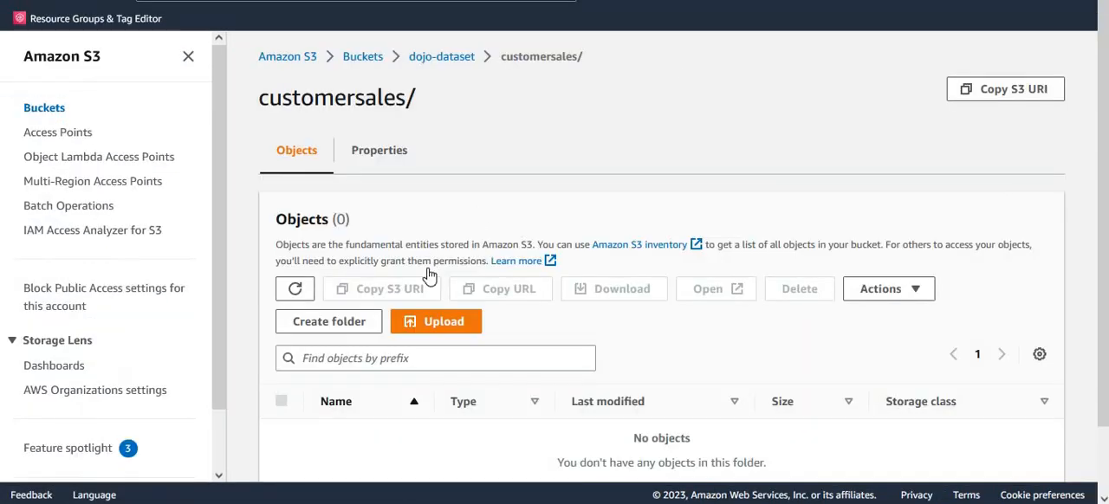
# Refresh the object list of the customersales/ folder and examine the job's output files.
pyautogui.scroll(-1, 430, 268)
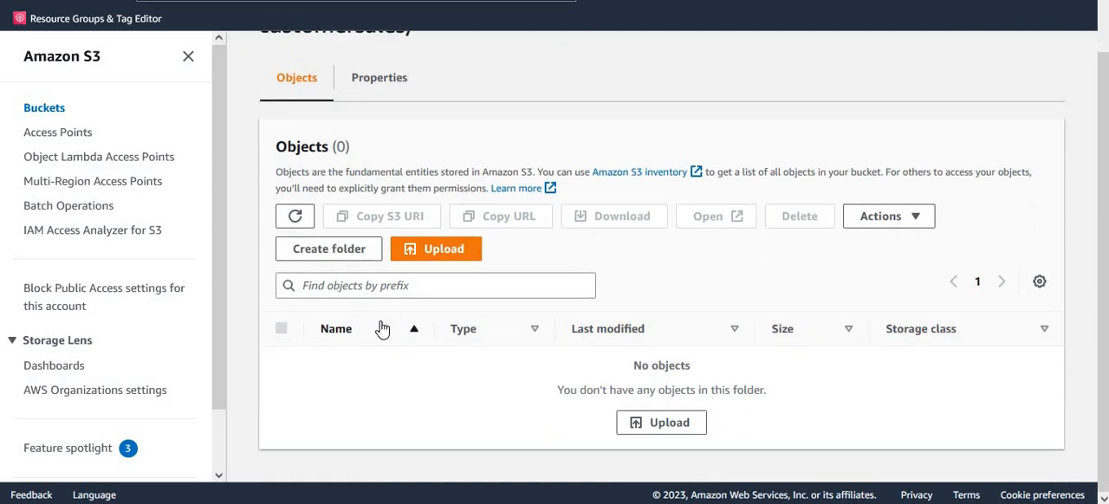
pyautogui.click(295, 217)
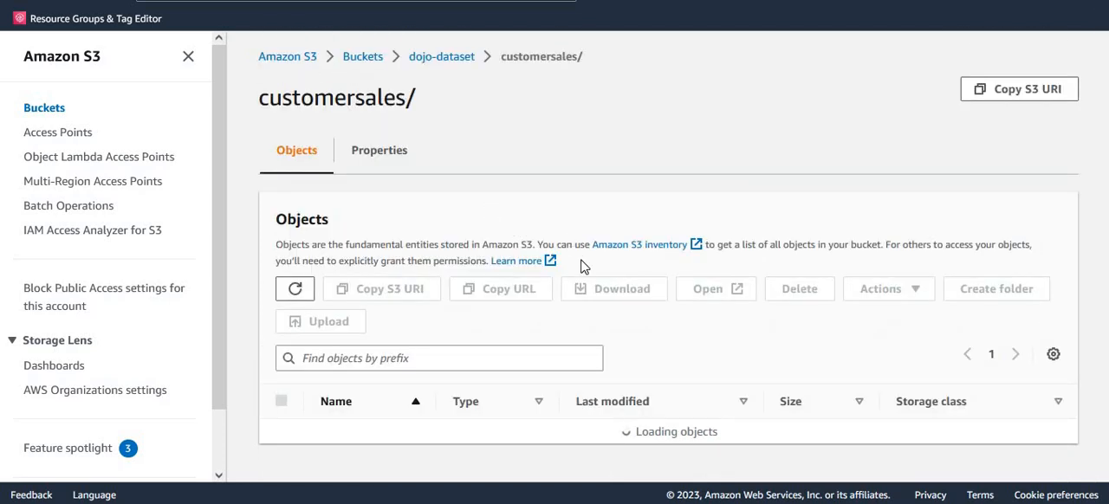
pyautogui.scroll(-5, 583, 268)
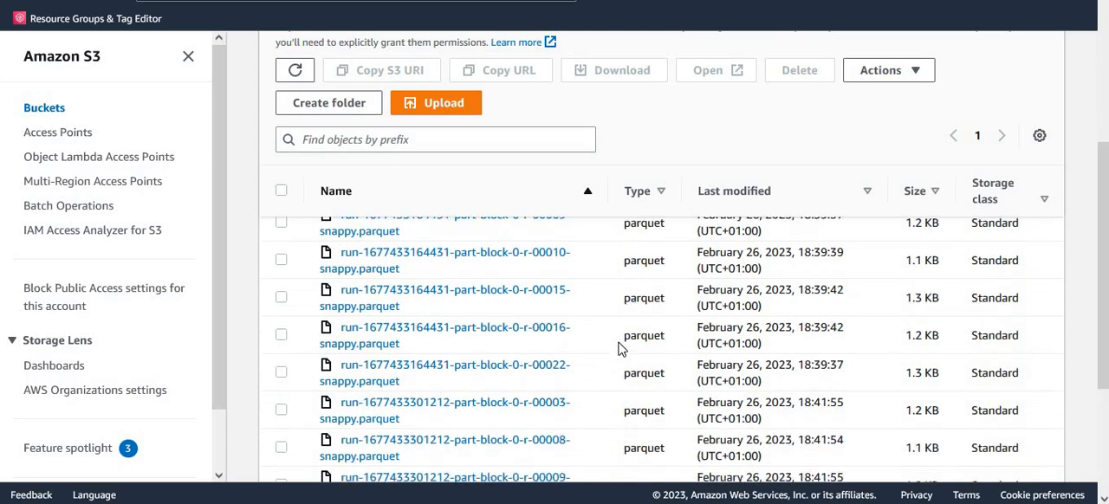
pyautogui.scroll(-3, 619, 348)
pyautogui.scroll(6, 616, 355)
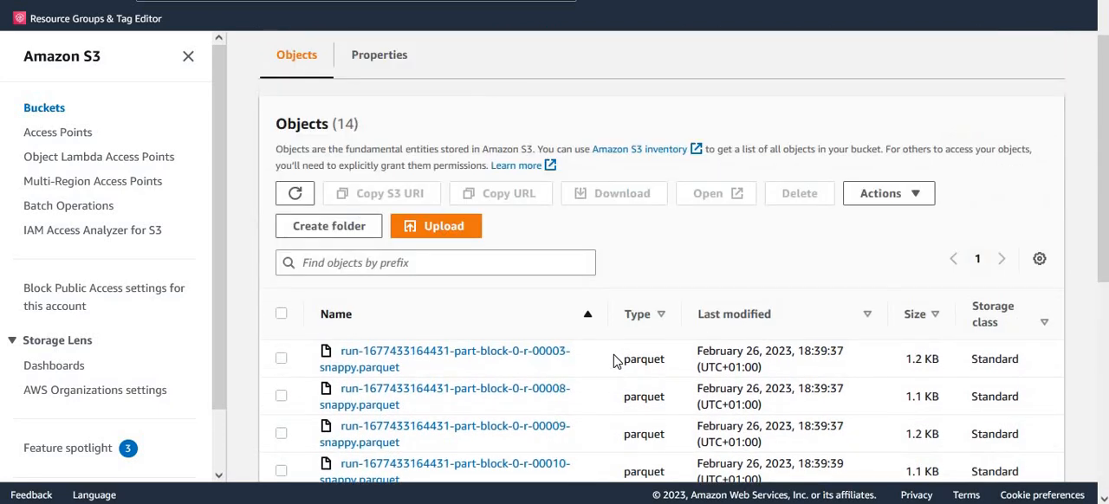